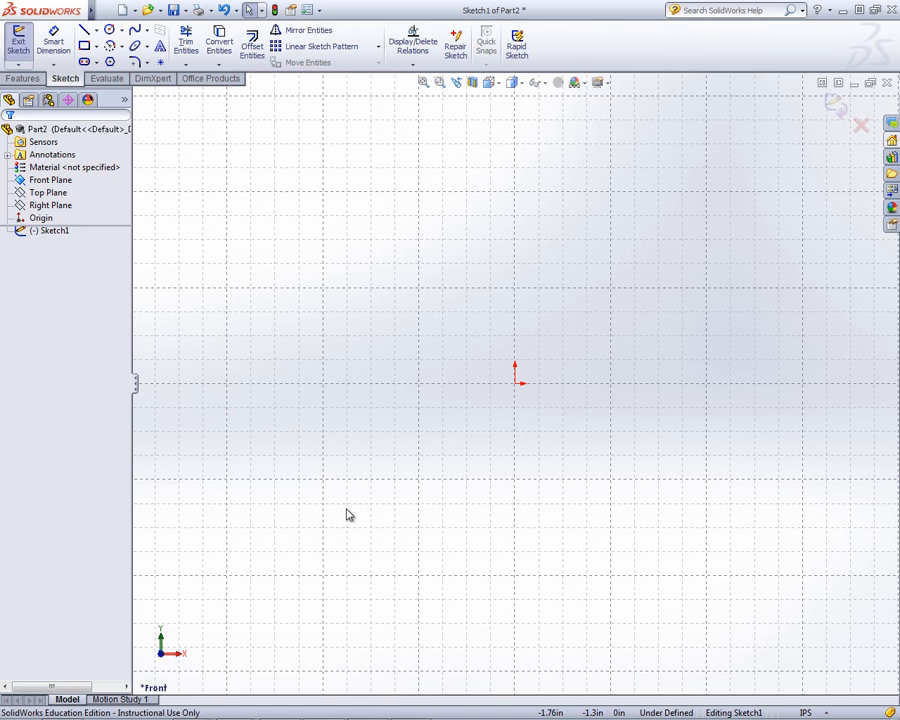
- Sketch a closed, eight-sided inverted-T profile around the origin with horizontal and vertical lines, its base about 5.06 in wide and side edges about 1.19 in high
{"action": "left_click", "coordinate": [86, 33]}
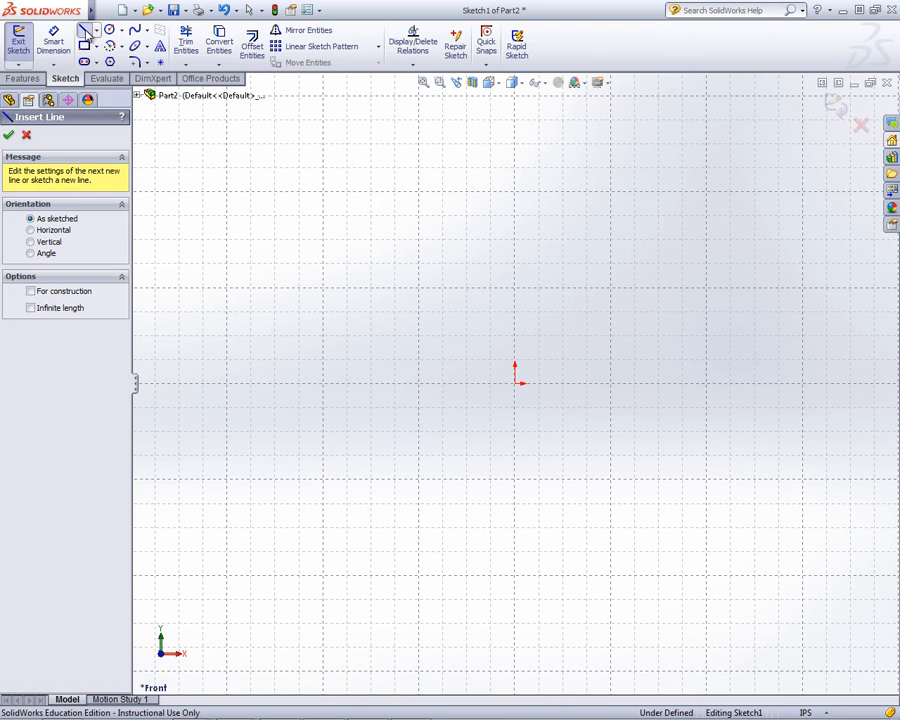
{"action": "left_click", "coordinate": [295, 455]}
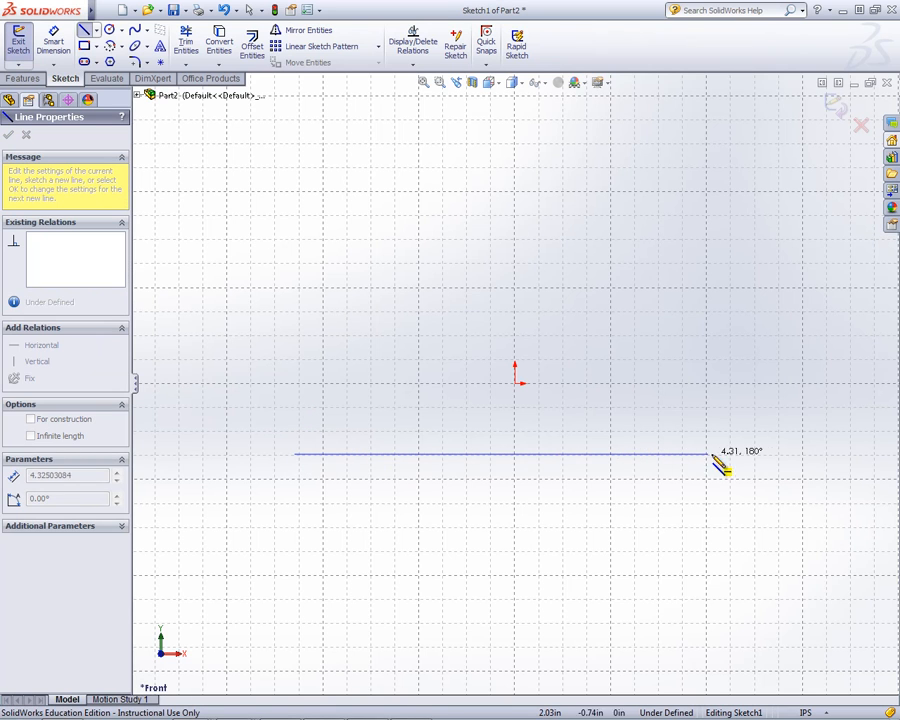
{"action": "left_click", "coordinate": [781, 455]}
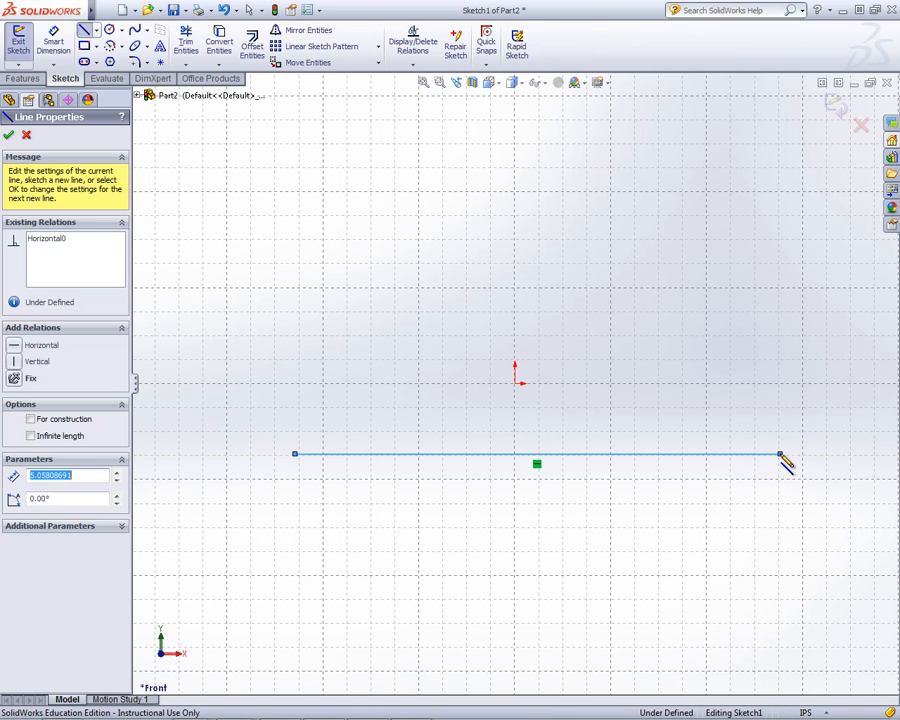
{"action": "left_click", "coordinate": [781, 340]}
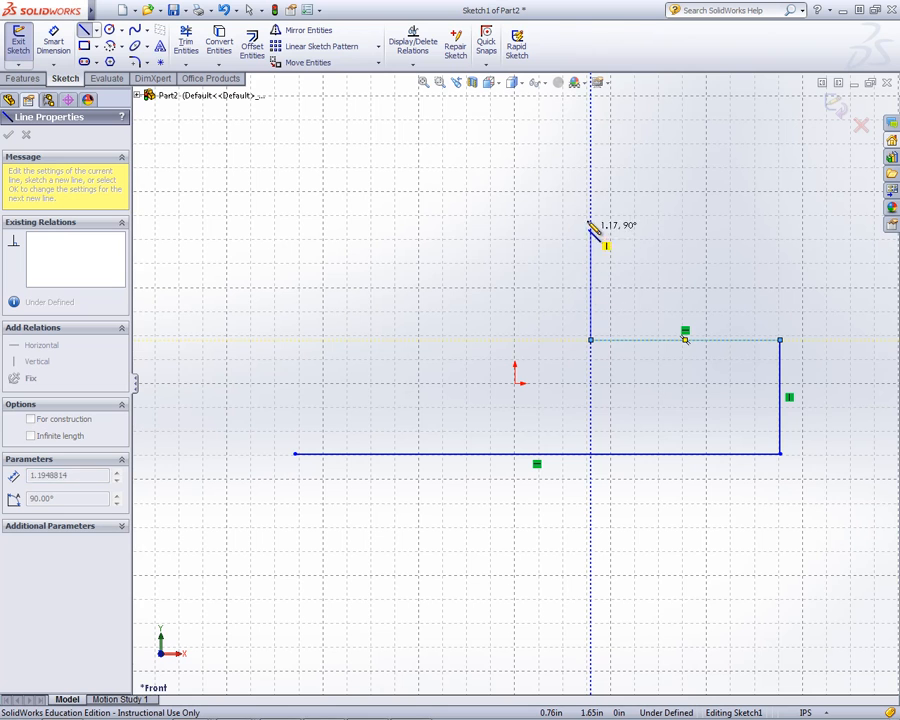
{"action": "left_click", "coordinate": [591, 168]}
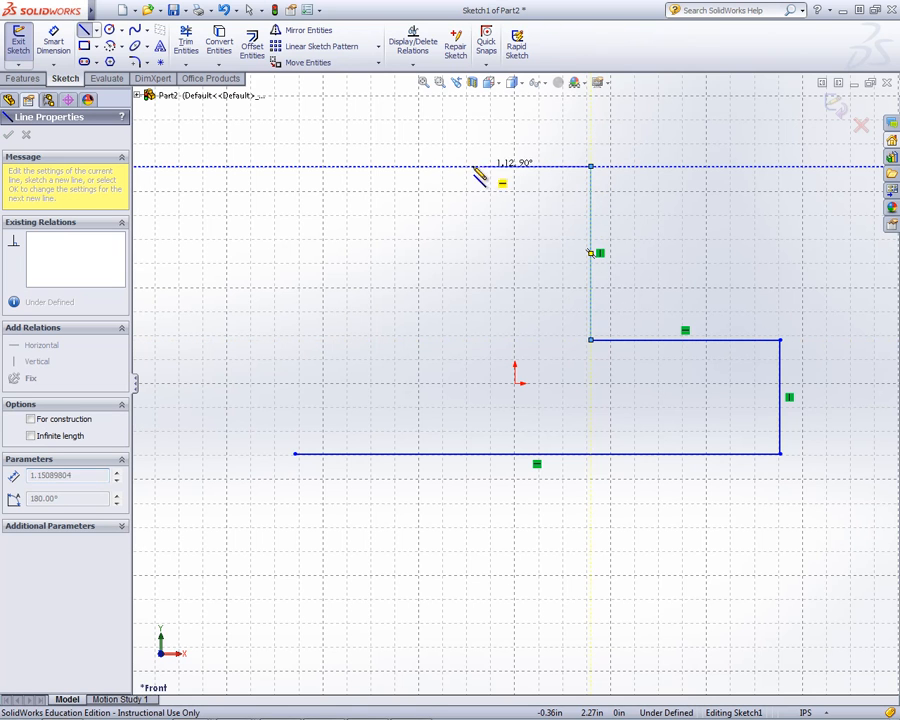
{"action": "left_click", "coordinate": [416, 167]}
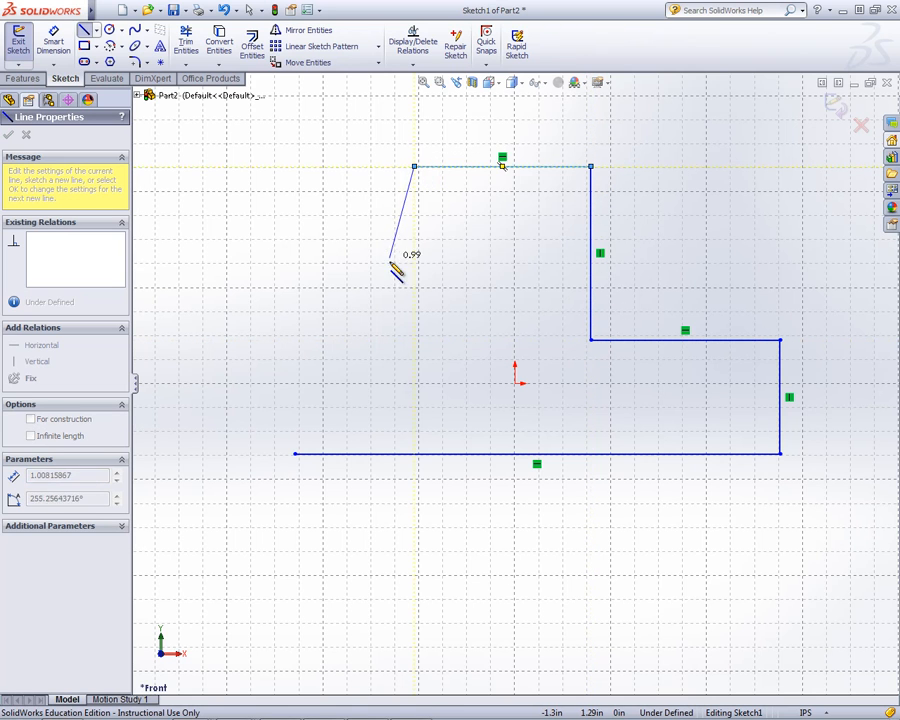
{"action": "left_click", "coordinate": [416, 340]}
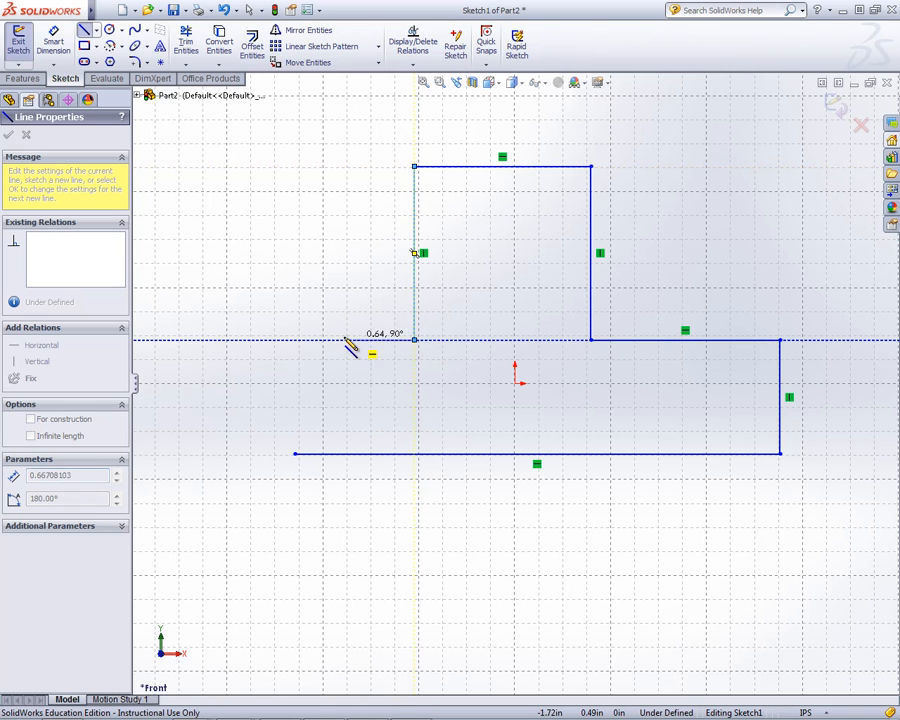
{"action": "left_click", "coordinate": [295, 340]}
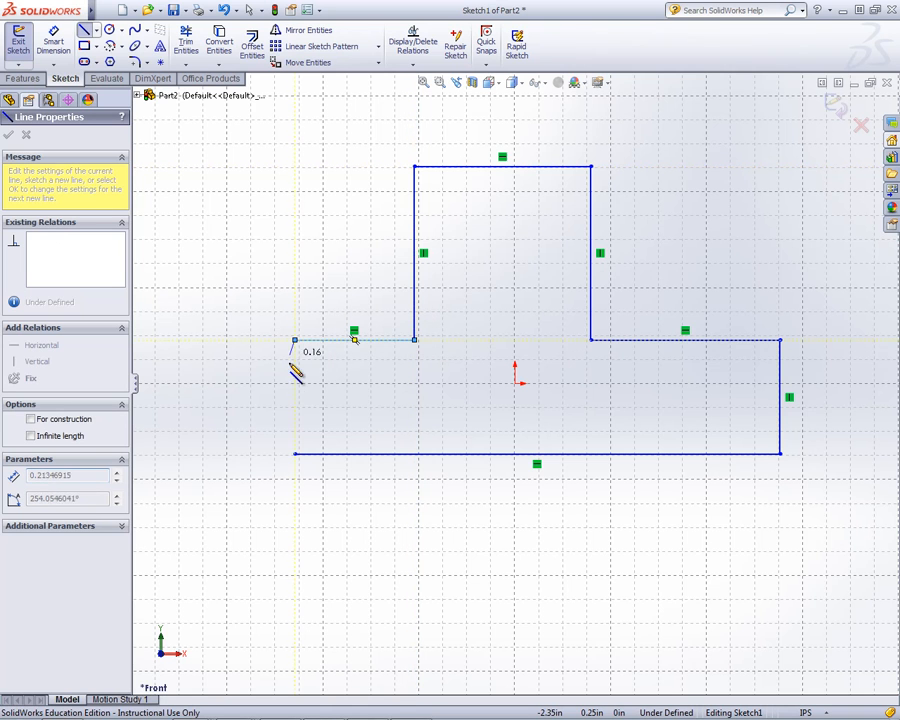
{"action": "left_click", "coordinate": [295, 455]}
{"action": "right_click", "coordinate": [297, 457]}
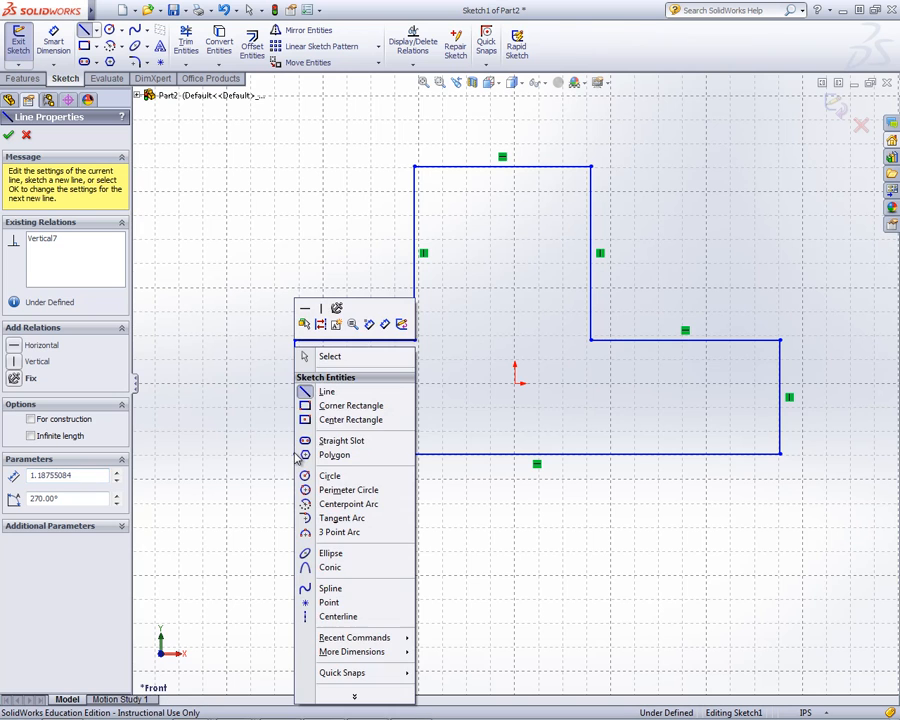
{"action": "left_click", "coordinate": [330, 357]}
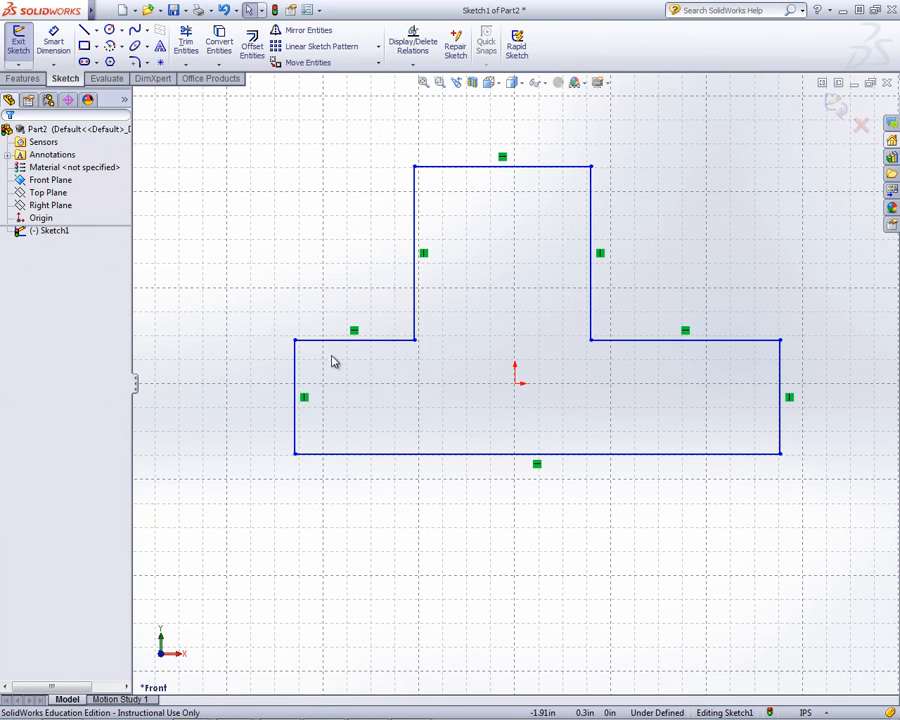
- Dimension the profile's left side edge to 1 in high and its left shoulder to 1 in wide
{"action": "left_click", "coordinate": [53, 42]}
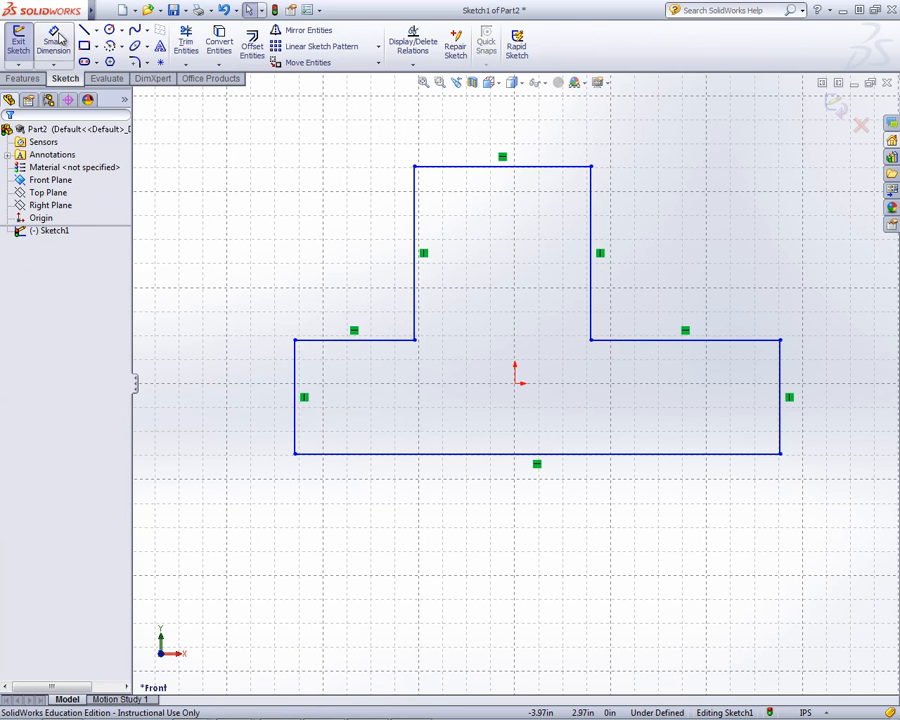
{"action": "left_click", "coordinate": [300, 396]}
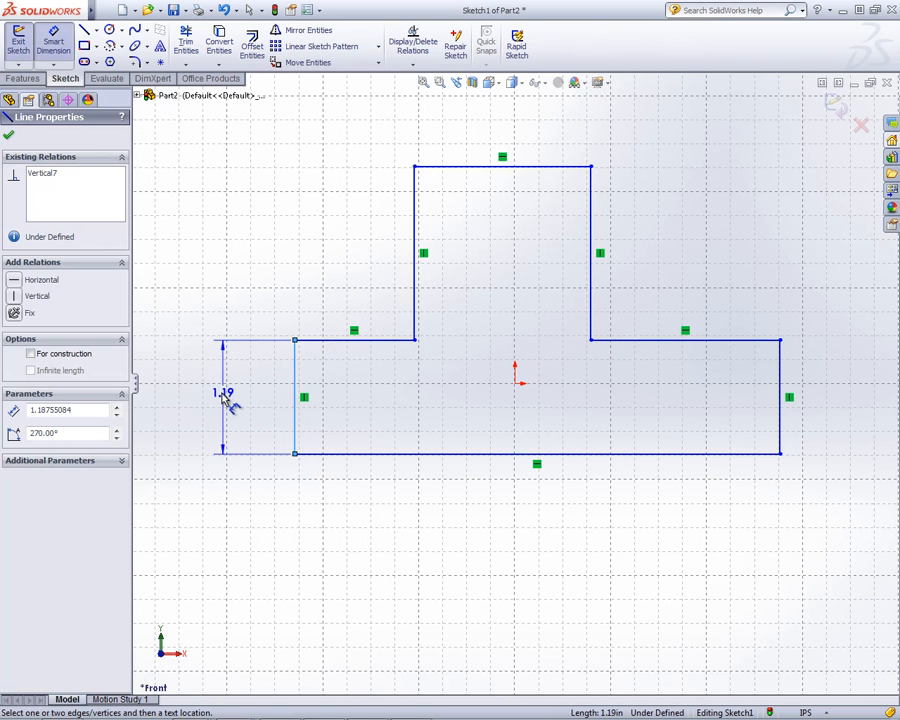
{"action": "left_click", "coordinate": [218, 393]}
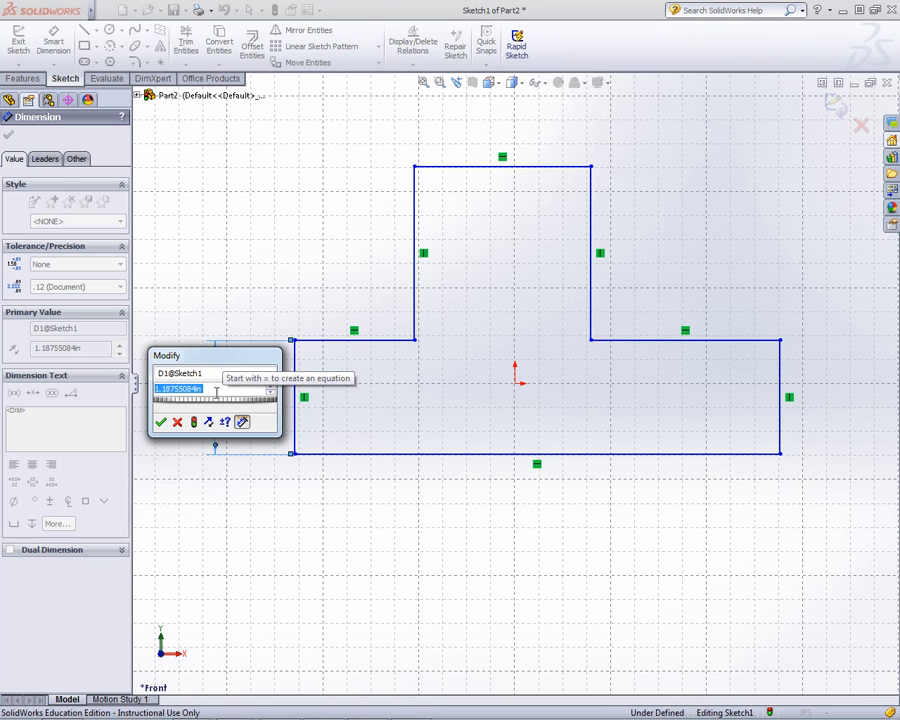
{"action": "type", "text": "1"}
{"action": "key", "text": "Return"}
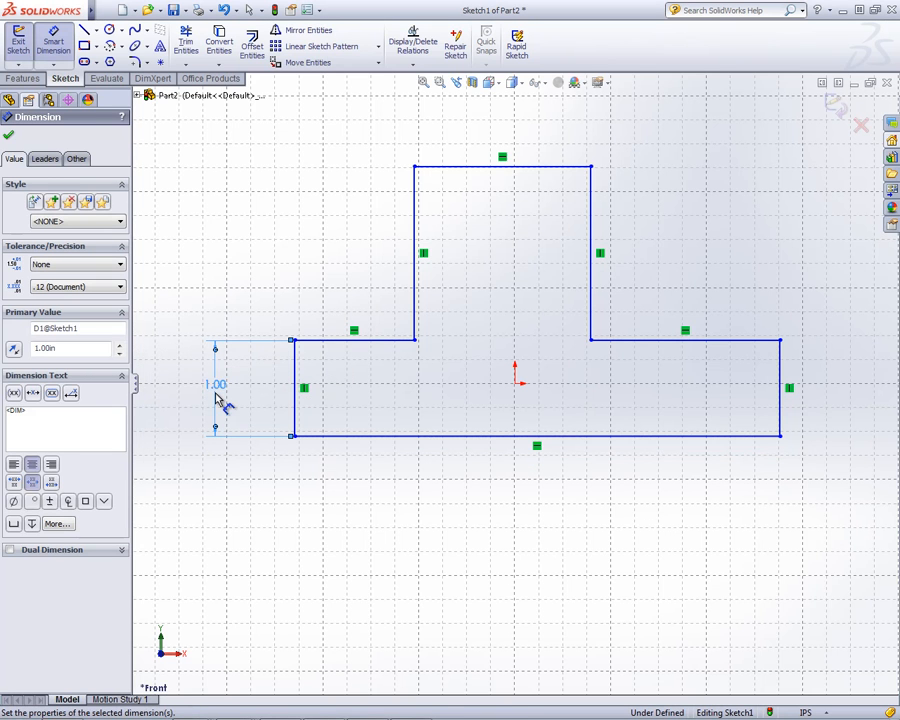
{"action": "left_click", "coordinate": [322, 344]}
{"action": "left_click", "coordinate": [342, 303]}
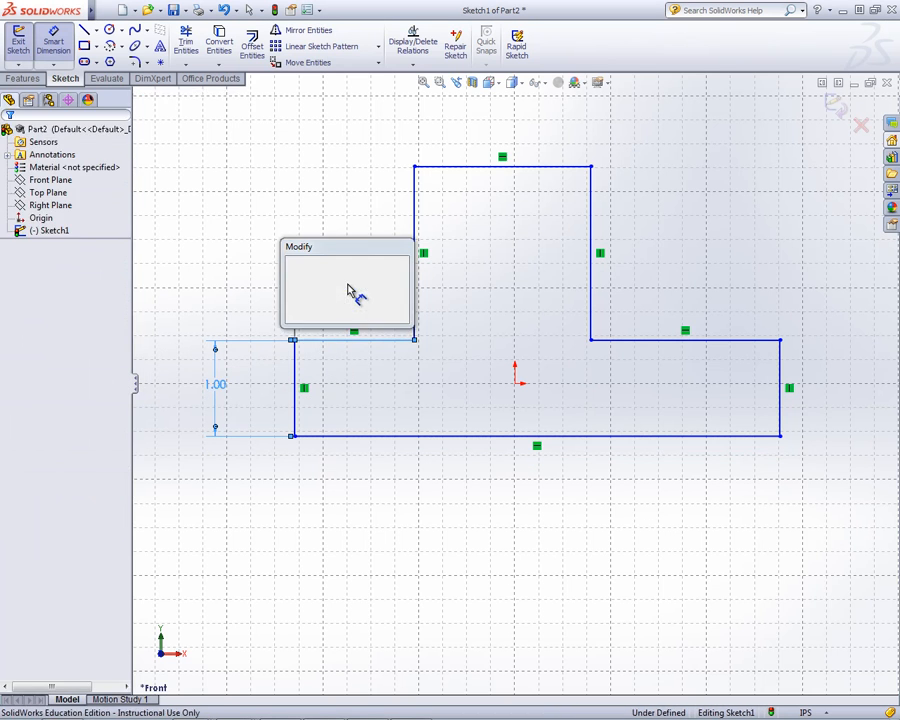
{"action": "type", "text": "1"}
{"action": "key", "text": "Return"}
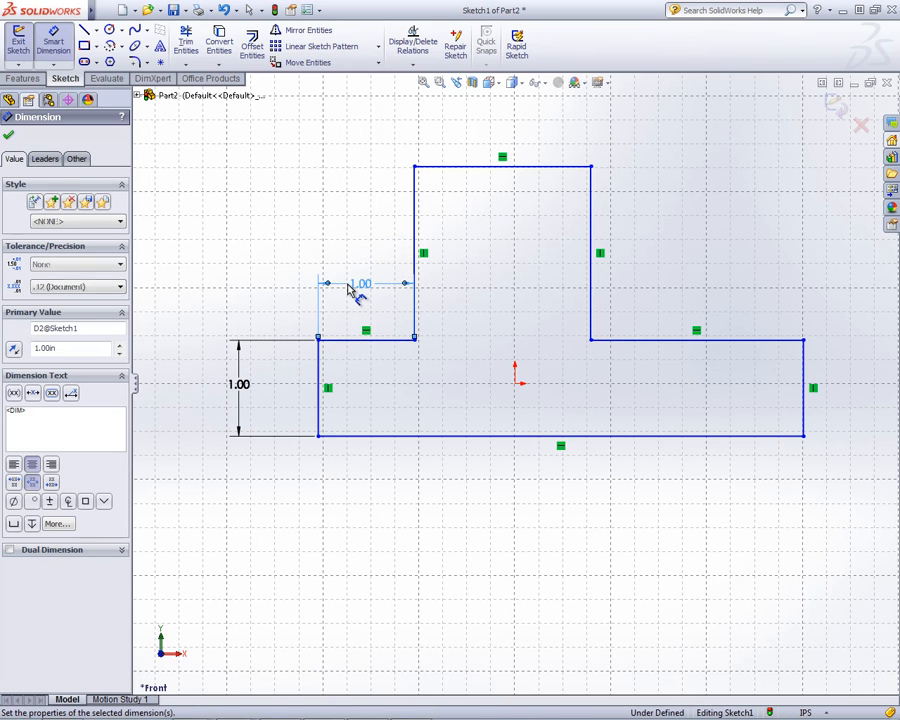
- Dimension the profile's top edge to 2 in and its right shoulder to 1 in wide
{"action": "left_click", "coordinate": [486, 166]}
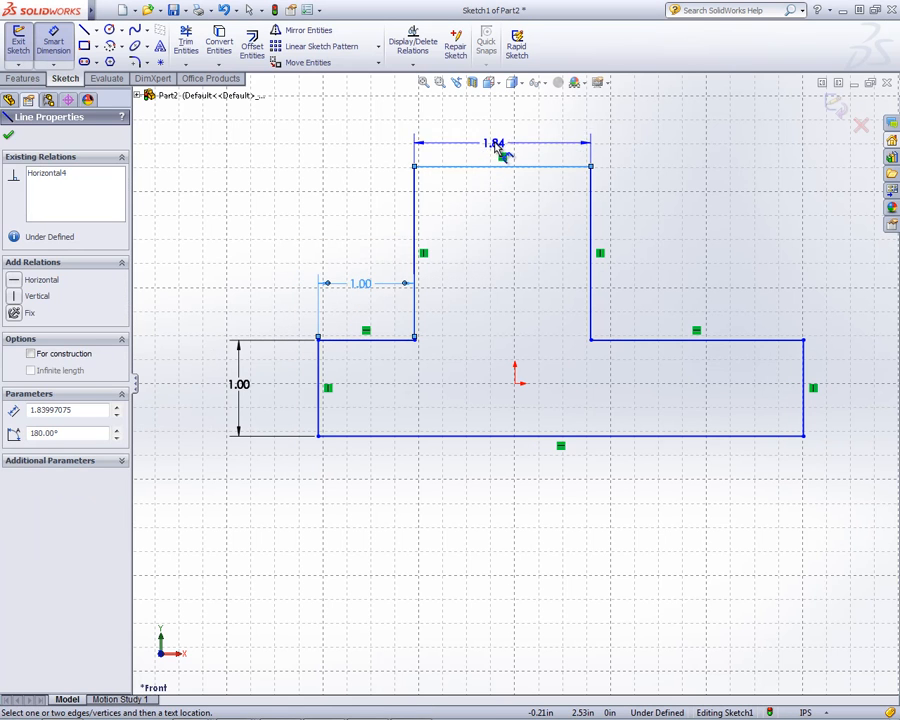
{"action": "left_click", "coordinate": [500, 130]}
{"action": "type", "text": "2"}
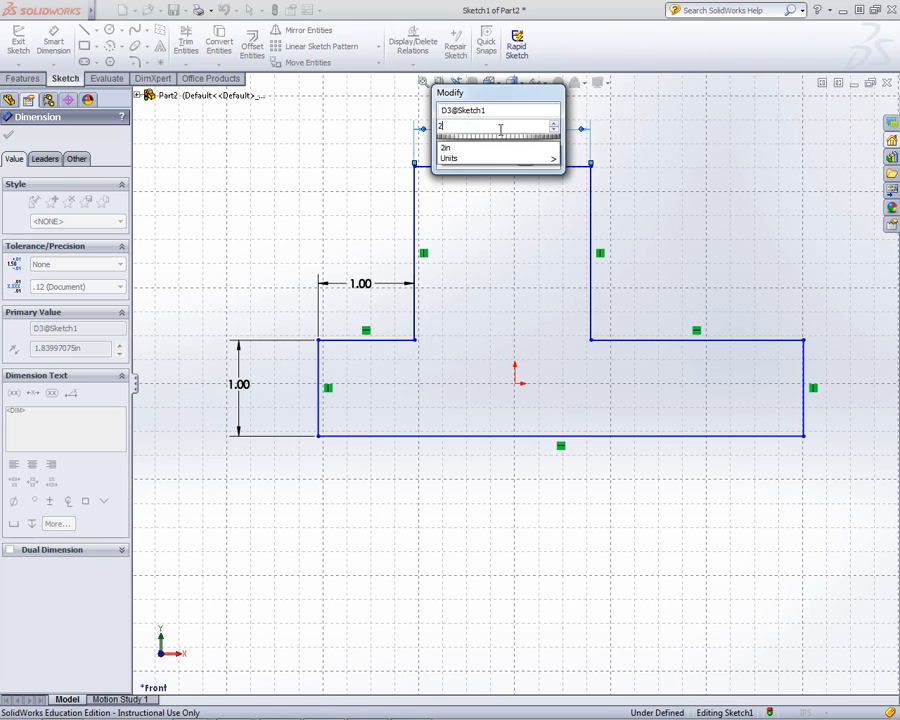
{"action": "key", "text": "Return"}
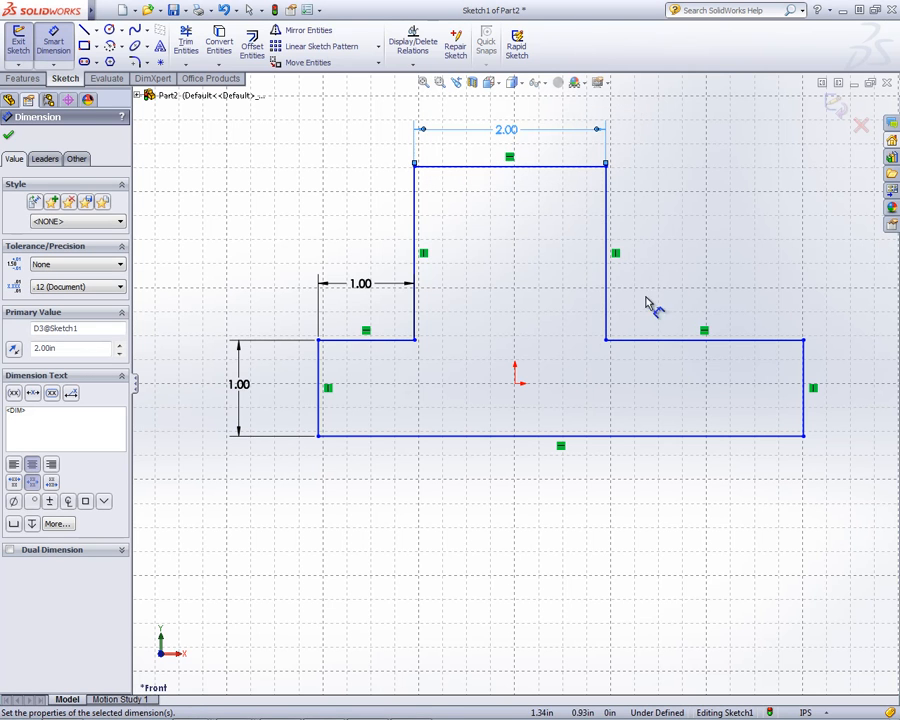
{"action": "left_click", "coordinate": [689, 341]}
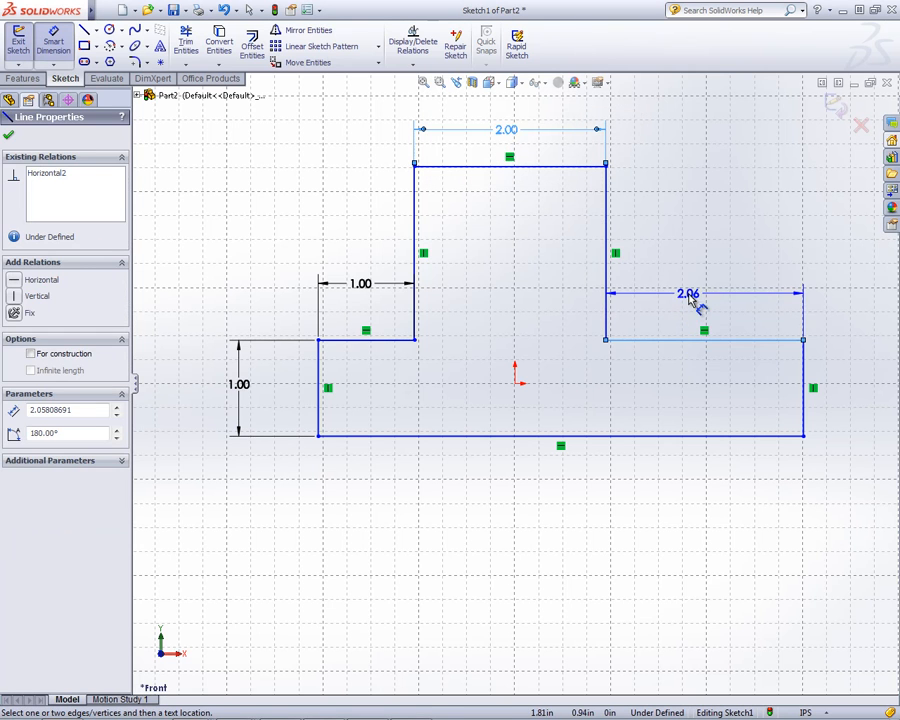
{"action": "left_click", "coordinate": [690, 293]}
{"action": "type", "text": "1"}
{"action": "key", "text": "Return"}
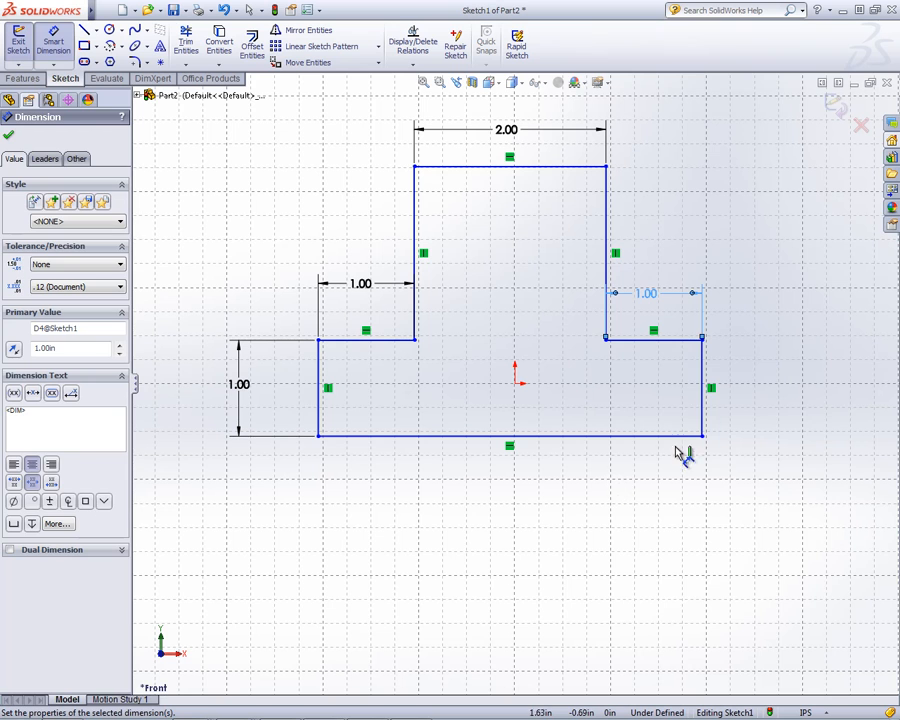
- Dimension the profile's right side edge at 1 in high and finish dimensioning
{"action": "left_click", "coordinate": [704, 396]}
{"action": "left_click", "coordinate": [765, 390]}
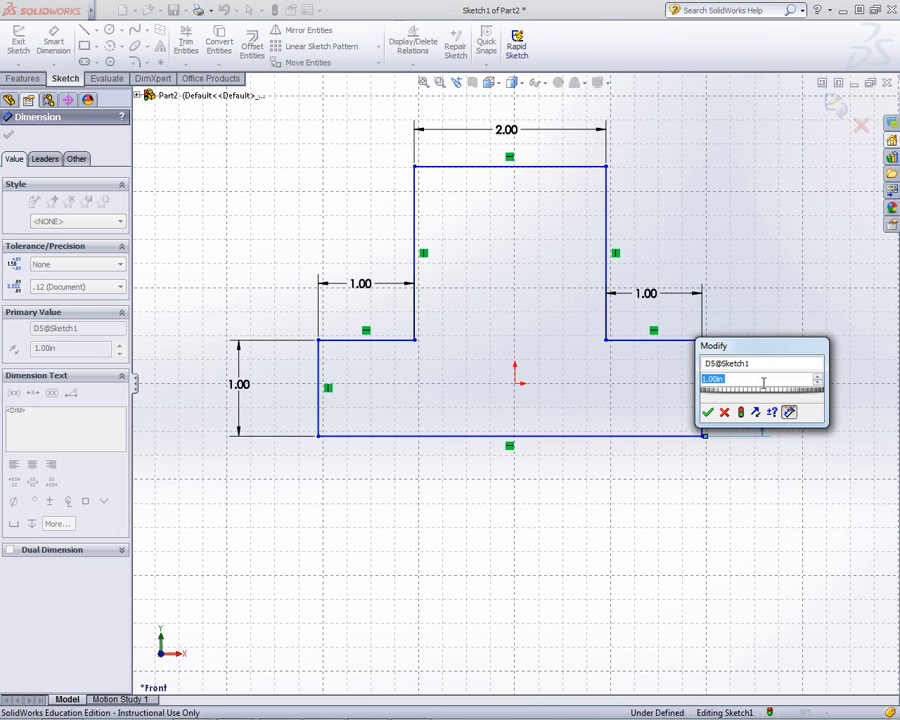
{"action": "left_click", "coordinate": [707, 412]}
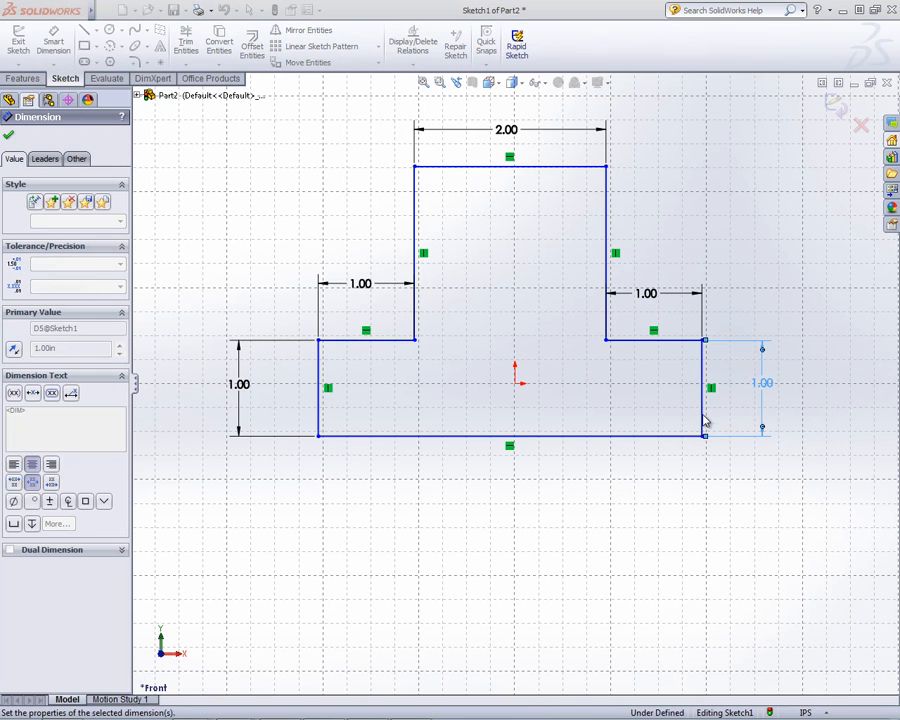
{"action": "right_click", "coordinate": [665, 215]}
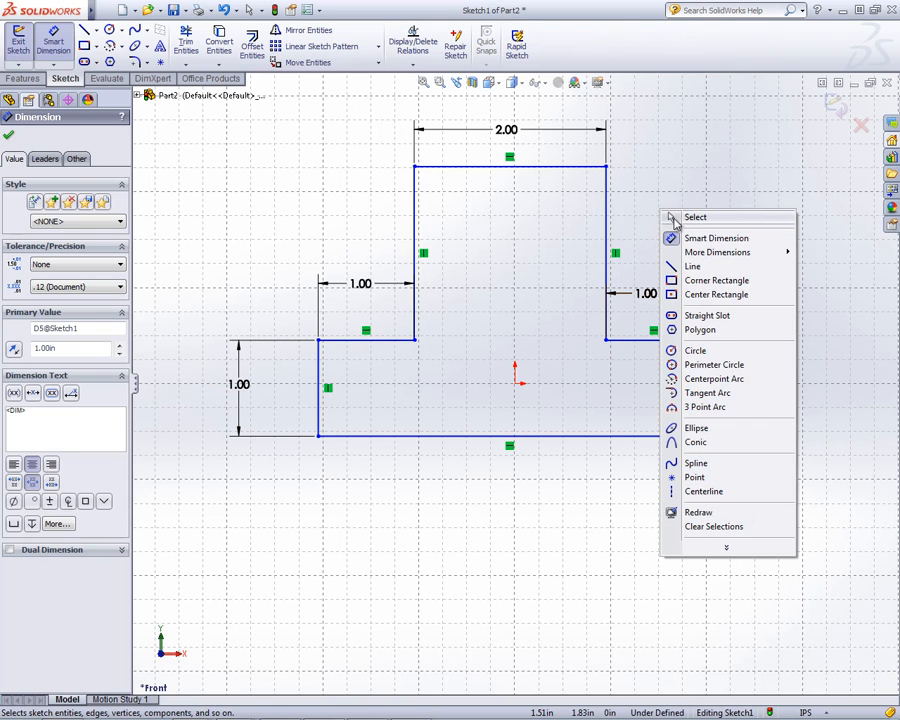
{"action": "left_click", "coordinate": [673, 218]}
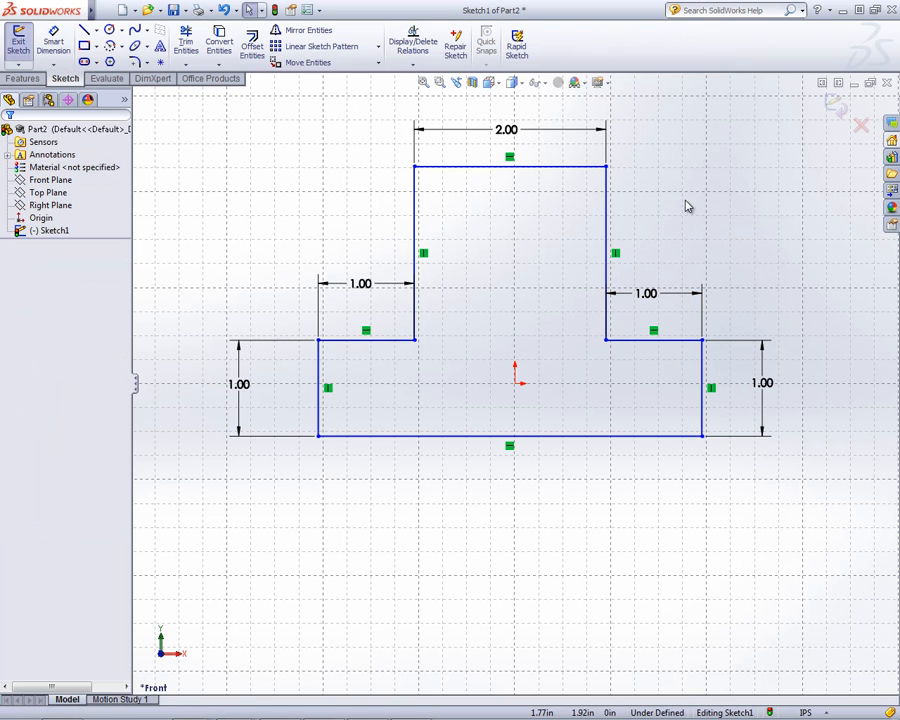
- Exit the sketch and extrude the inverted-T profile as a blind boss 5 in deep
{"action": "right_click", "coordinate": [687, 206]}
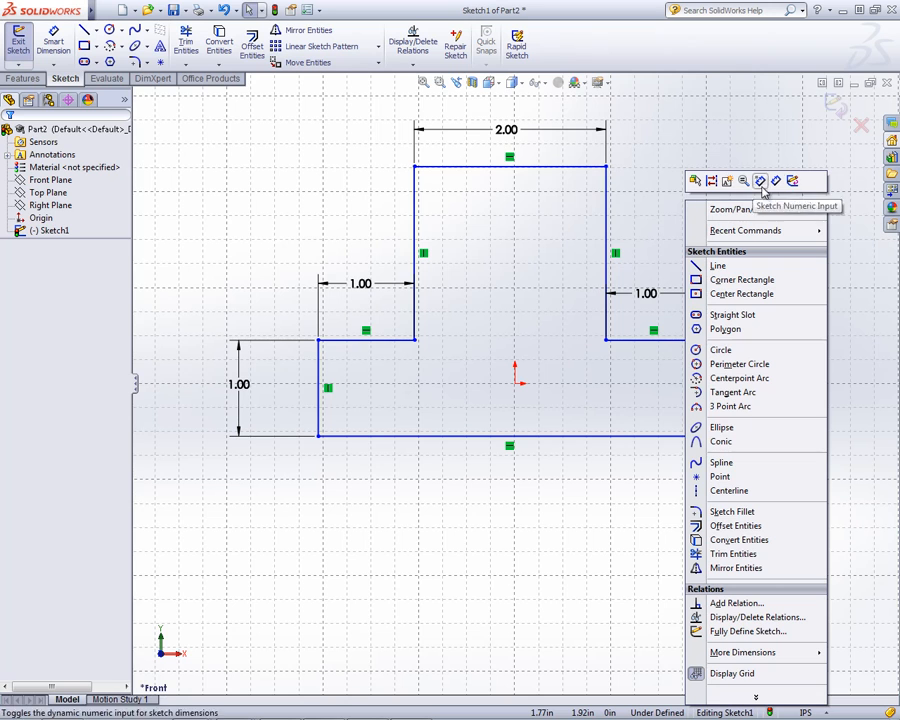
{"action": "left_click", "coordinate": [793, 181]}
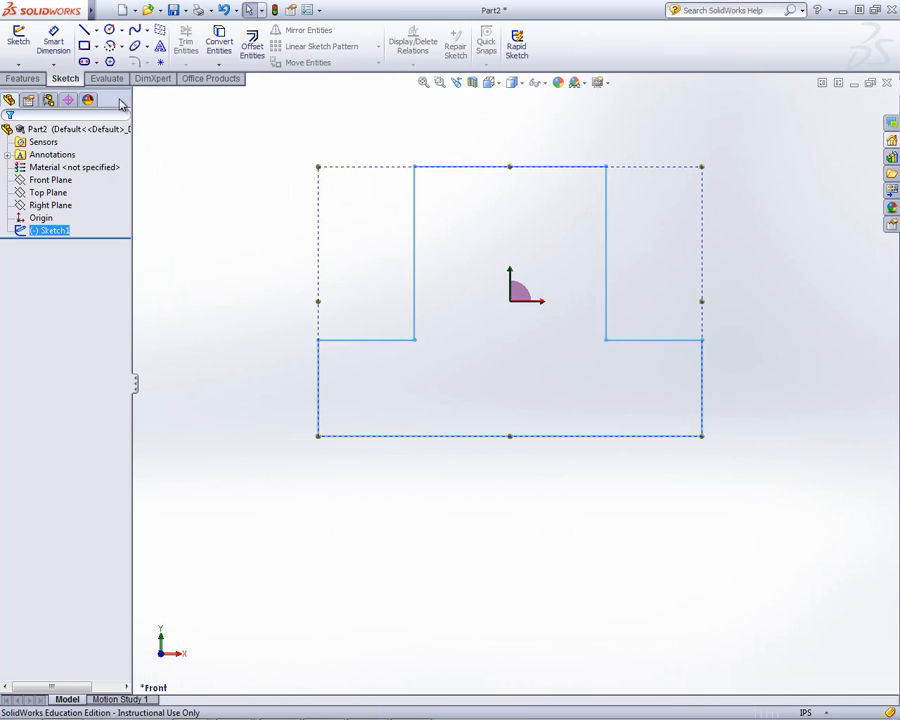
{"action": "left_click", "coordinate": [23, 79]}
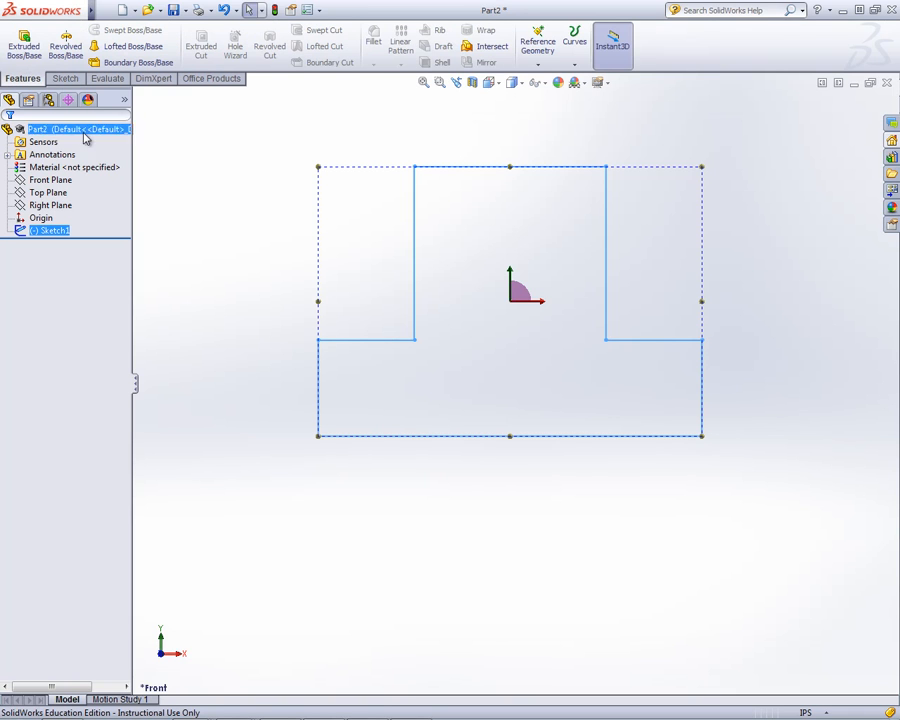
{"action": "left_click", "coordinate": [27, 50]}
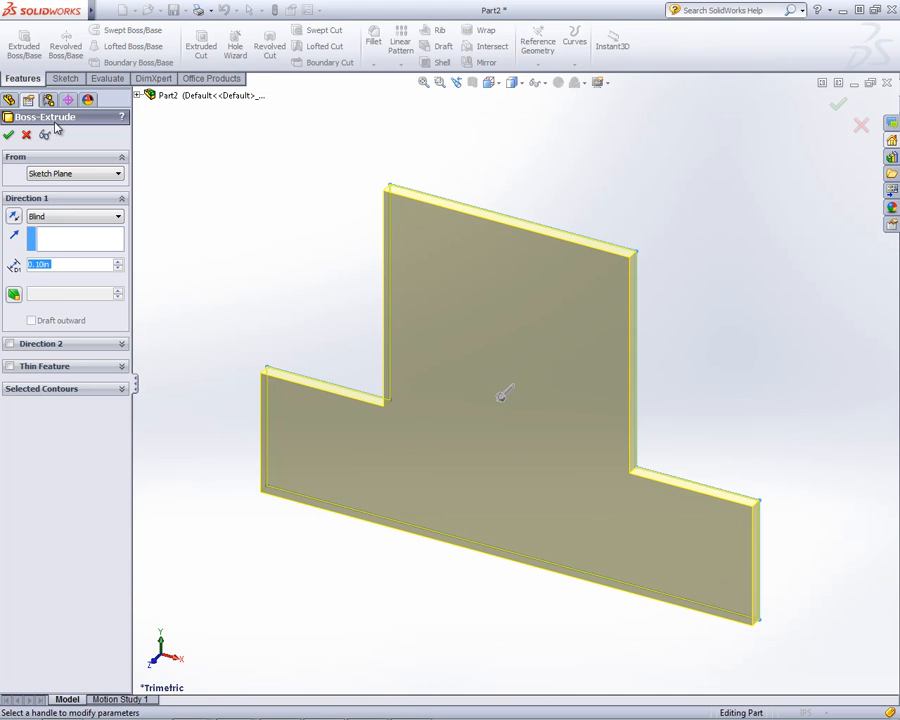
{"action": "type", "text": "5"}
{"action": "key", "text": "Return"}
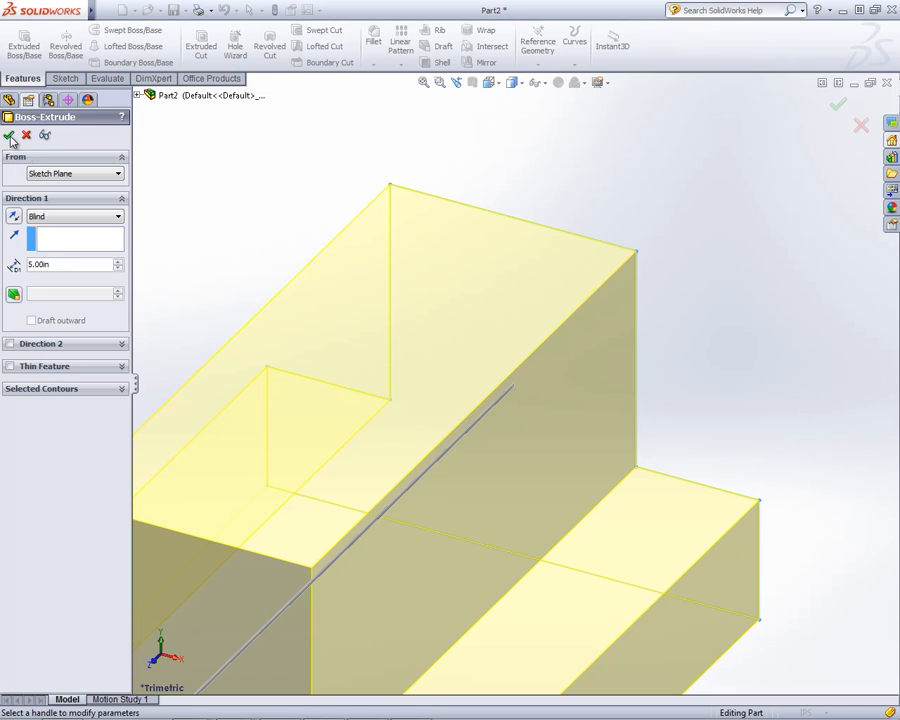
{"action": "left_click", "coordinate": [8, 135]}
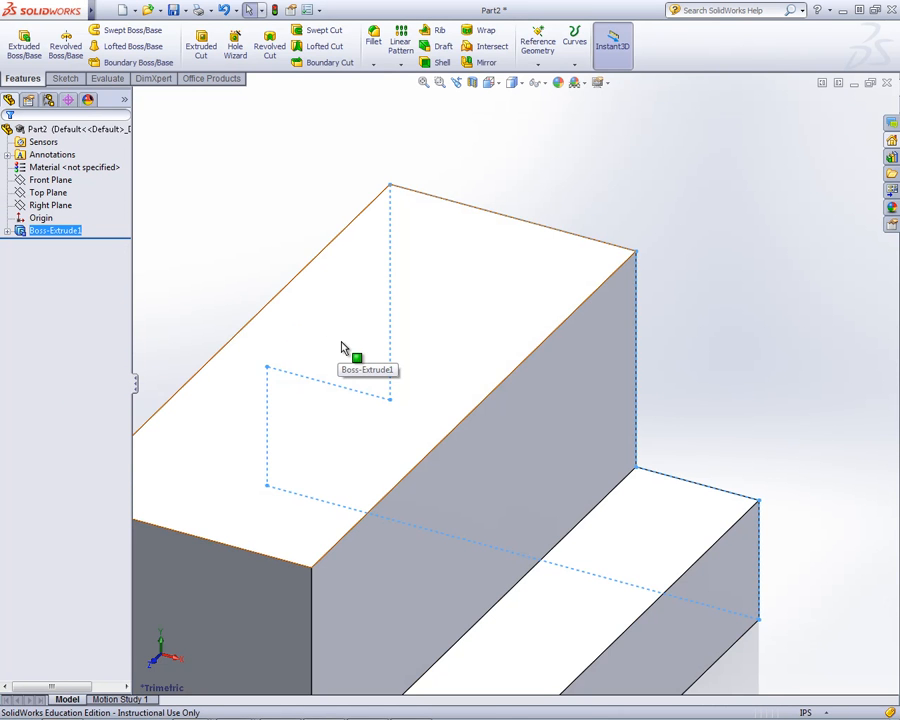
{"action": "scroll", "coordinate": [342, 343], "scroll_direction": "up", "scroll_amount": 1}
{"action": "scroll", "coordinate": [367, 347], "scroll_direction": "up", "scroll_amount": 5}
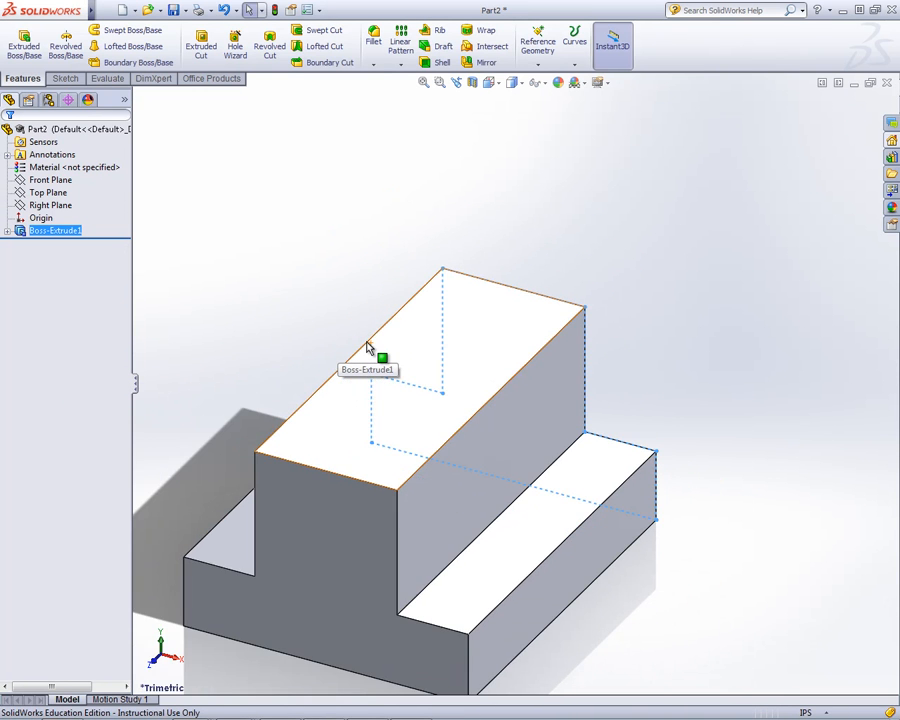
{"action": "scroll", "coordinate": [422, 619], "scroll_direction": "down", "scroll_amount": 2}
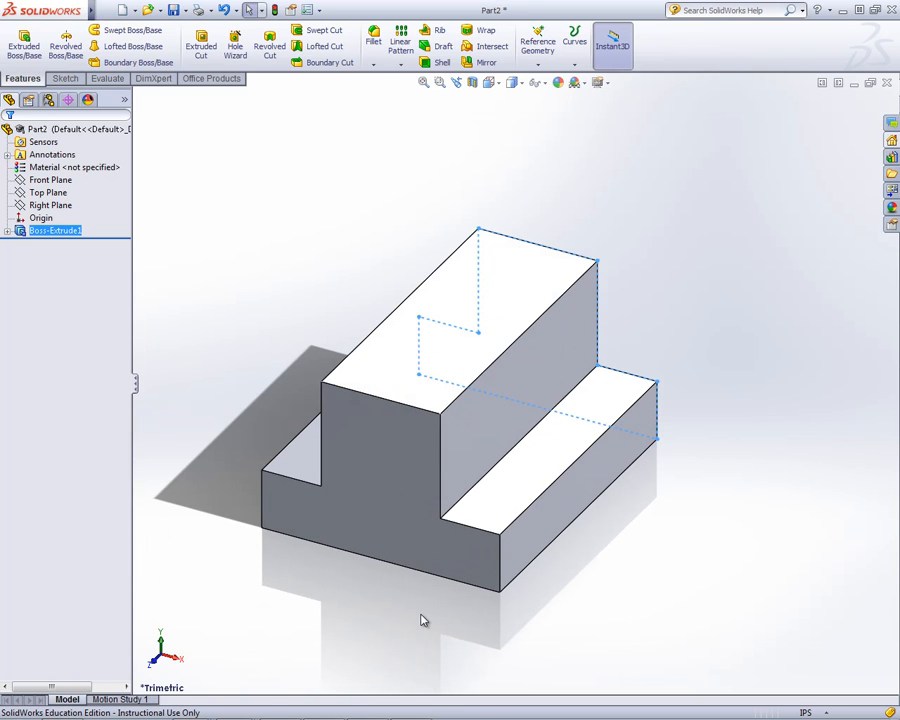
{"action": "left_click", "coordinate": [336, 215]}
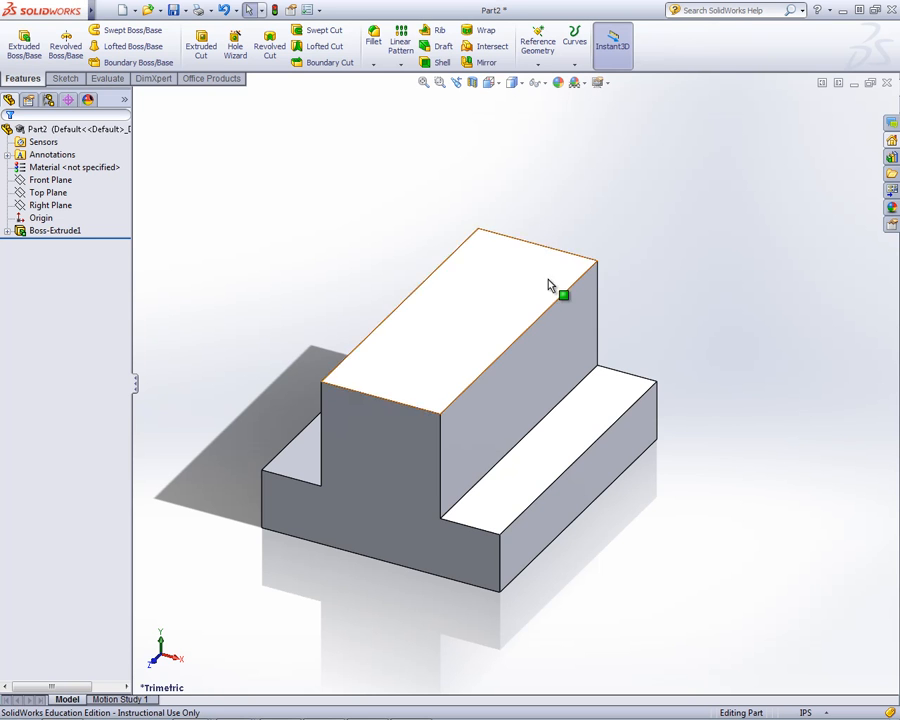
{"action": "middle_click_drag", "start_coordinate": [506, 416], "coordinate": [327, 369]}
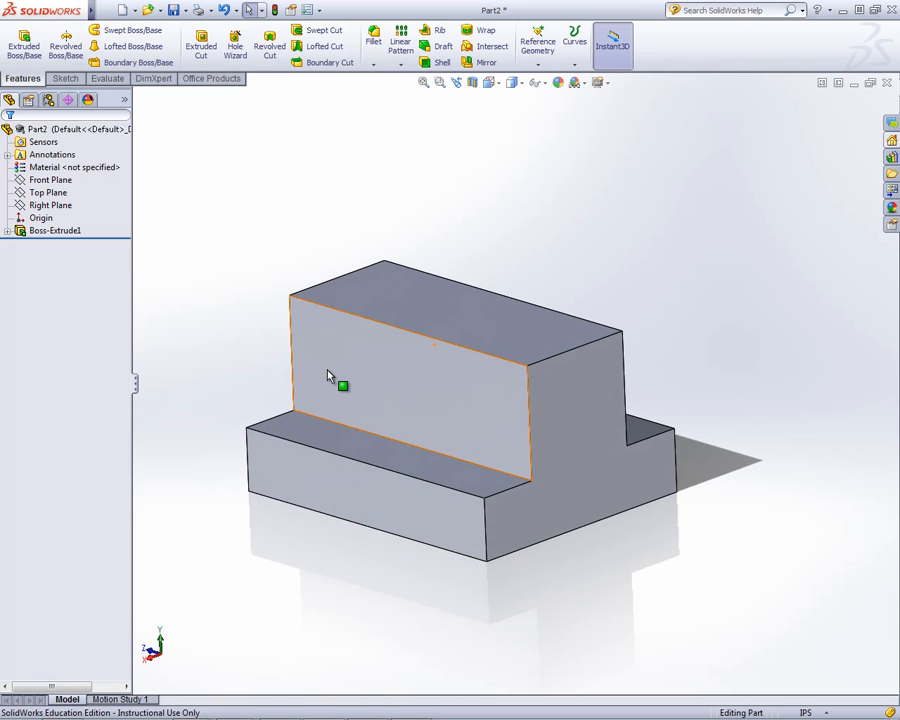
- Start a sketch on the lower block's long side face and place one point on its bottom edge and one on its top edge
{"action": "right_click", "coordinate": [362, 494]}
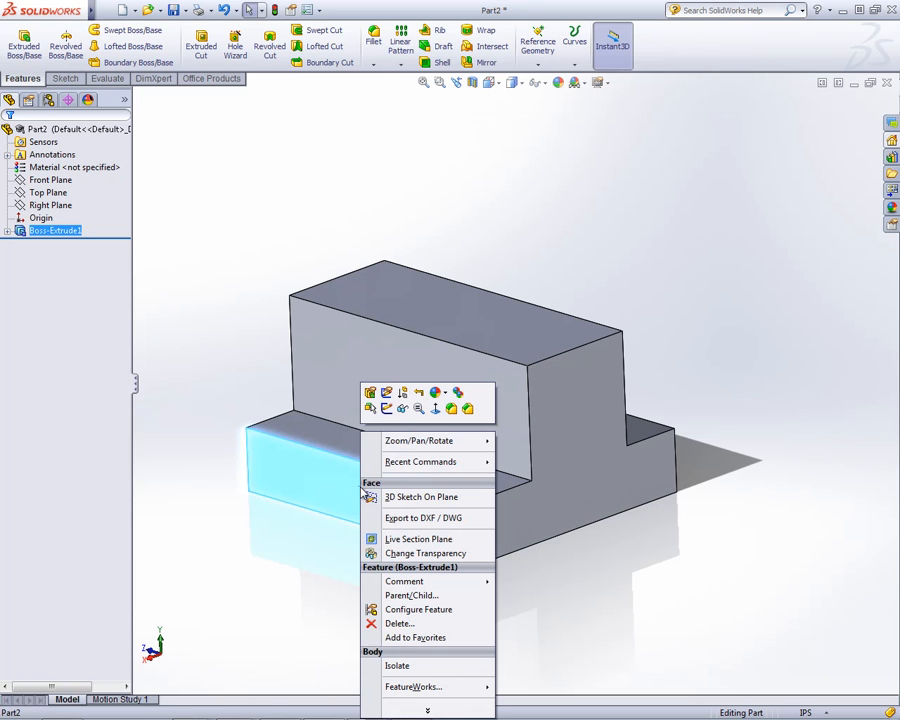
{"action": "left_click", "coordinate": [388, 410]}
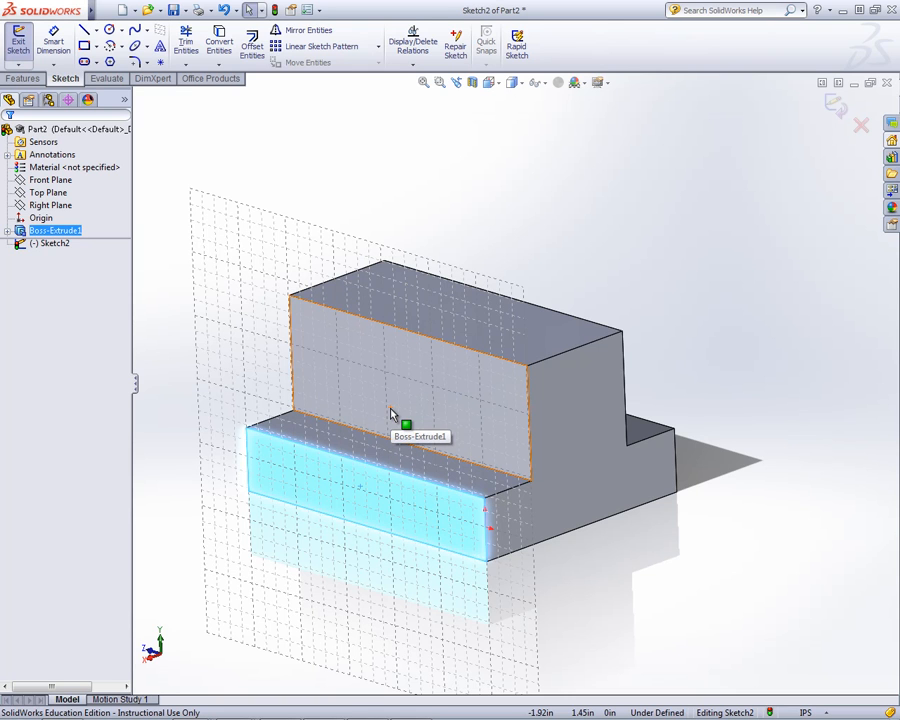
{"action": "left_click", "coordinate": [161, 63]}
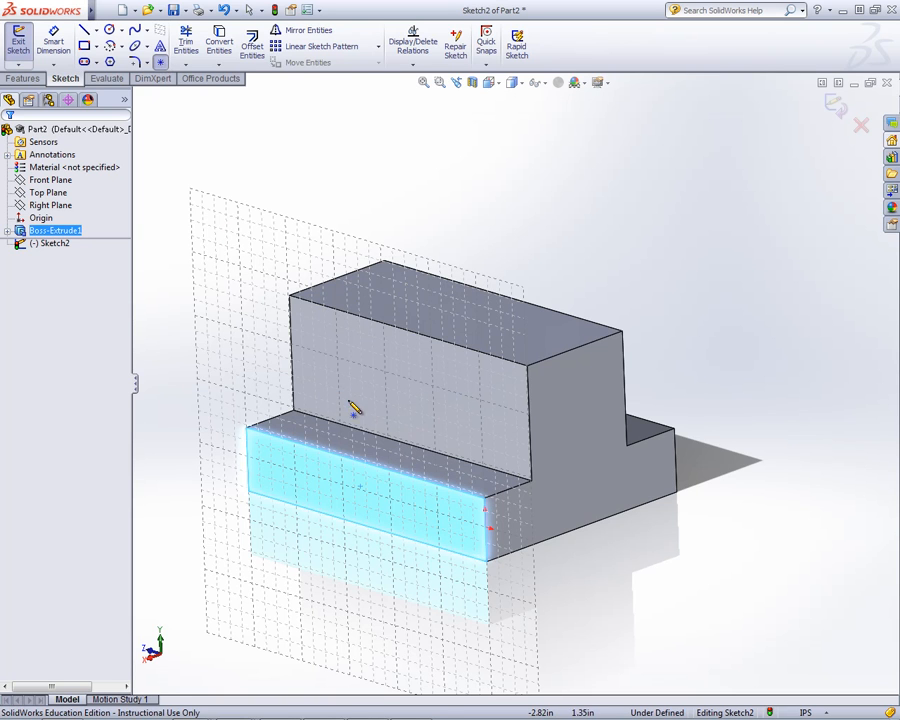
{"action": "left_click", "coordinate": [396, 541]}
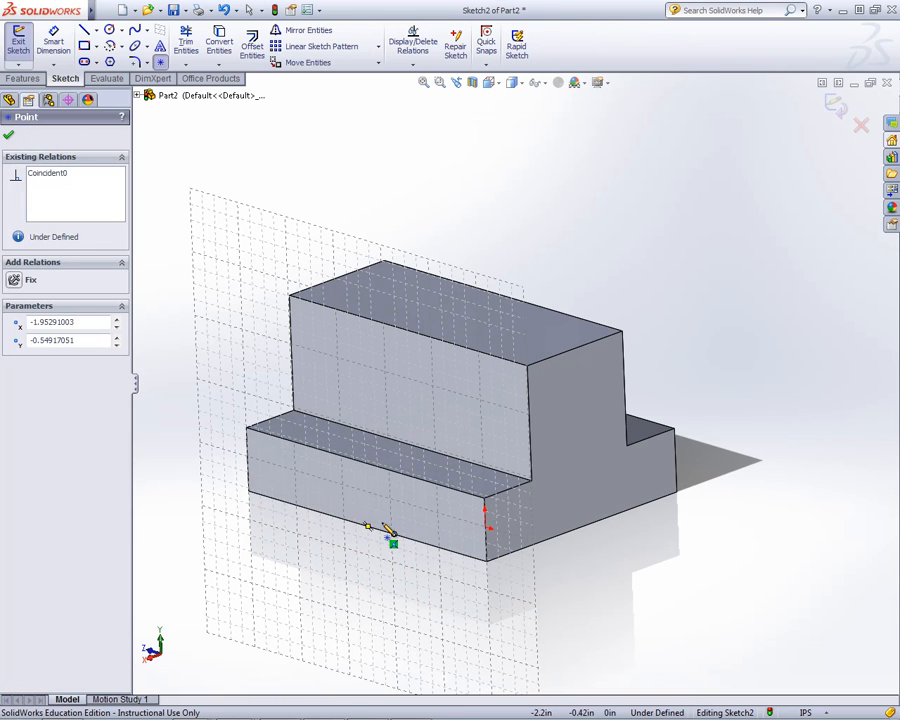
{"action": "left_click", "coordinate": [327, 455]}
{"action": "right_click", "coordinate": [329, 457]}
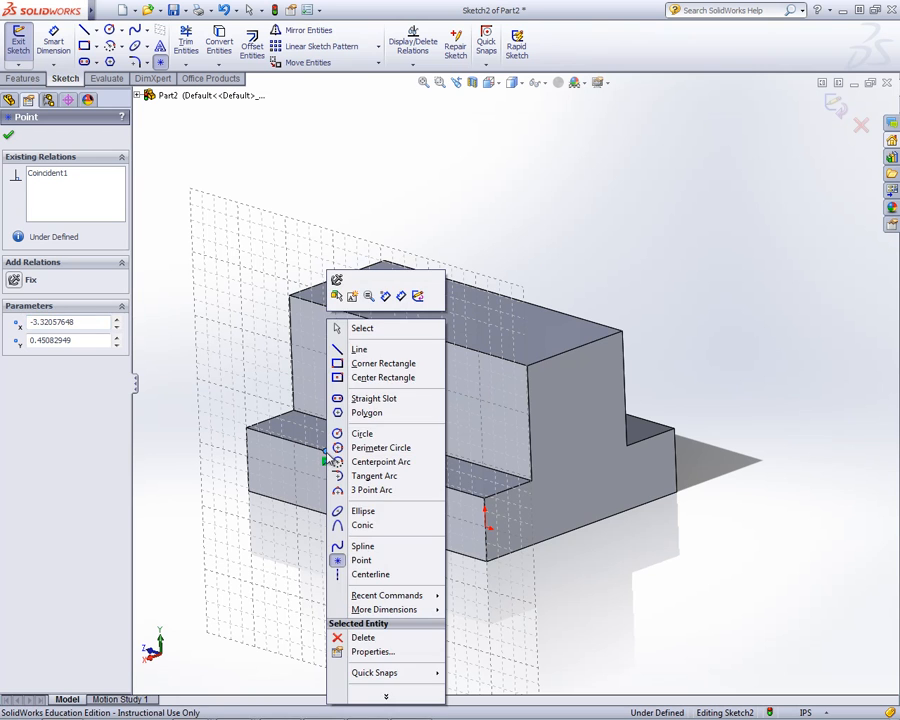
{"action": "left_click", "coordinate": [389, 333]}
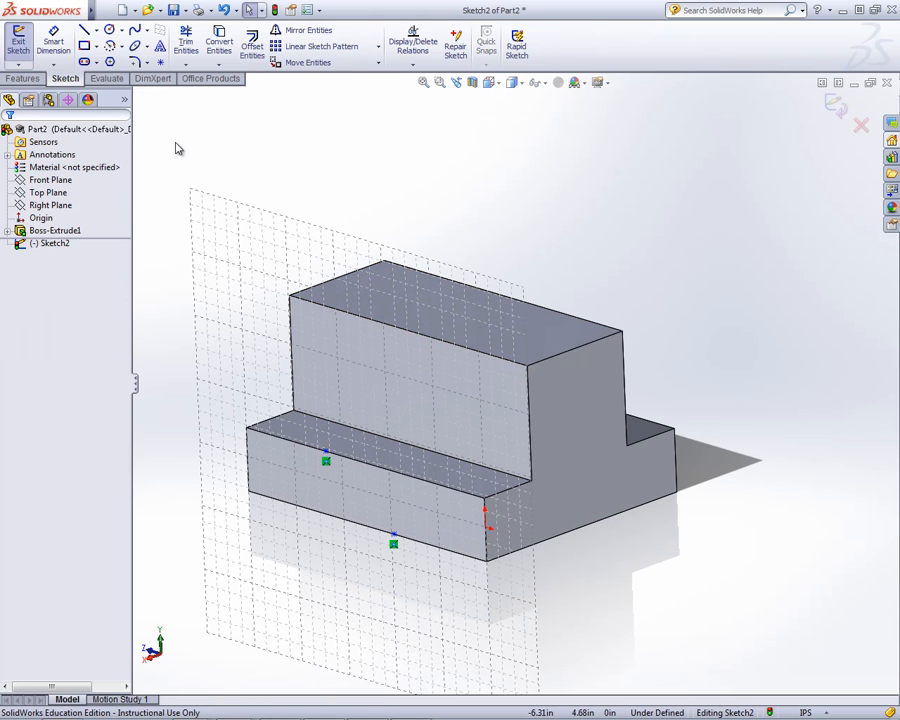
- Dimension the bottom-edge point 3 in from the side face's left vertical edge
{"action": "left_click", "coordinate": [66, 33]}
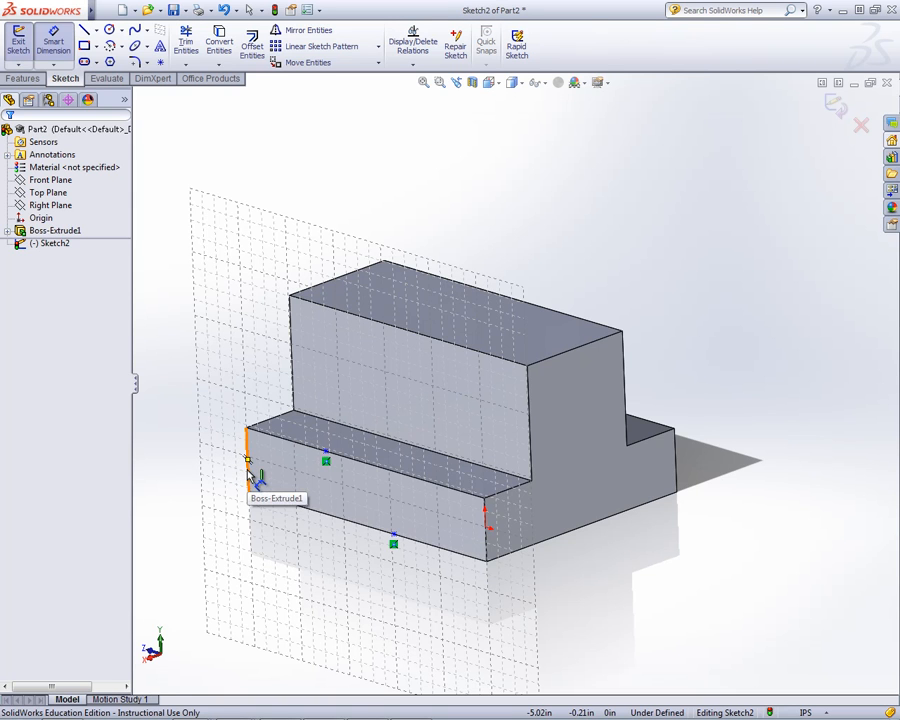
{"action": "left_click", "coordinate": [248, 460]}
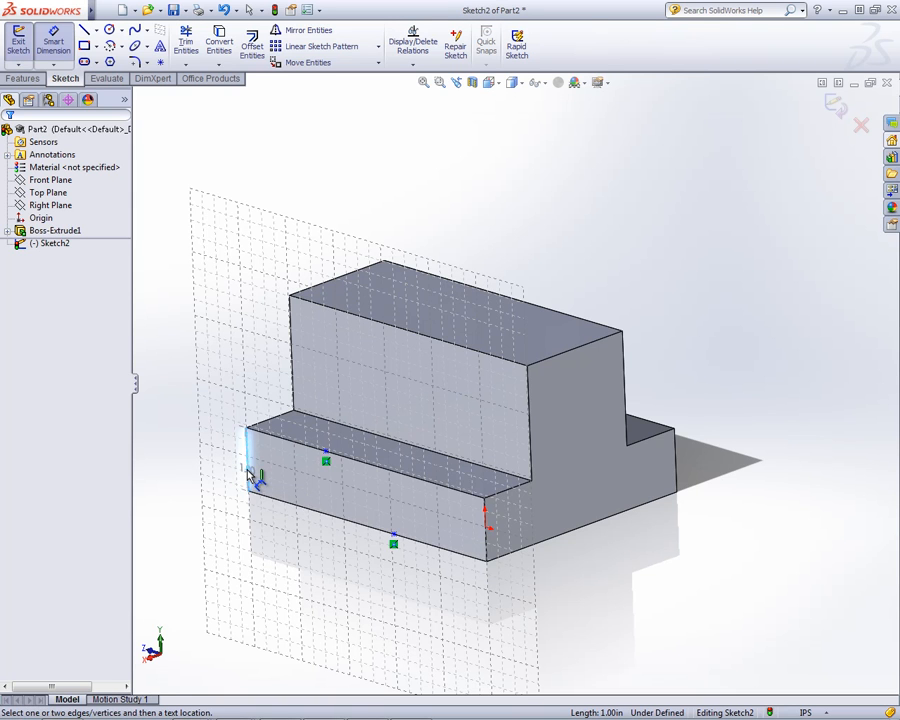
{"action": "left_click", "coordinate": [394, 537]}
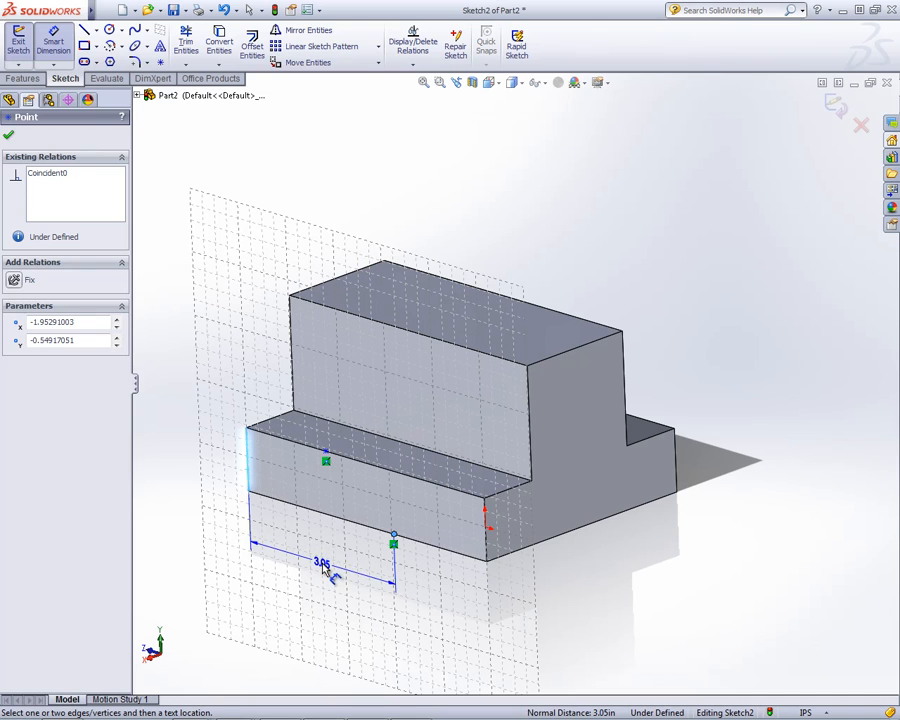
{"action": "left_click", "coordinate": [324, 578]}
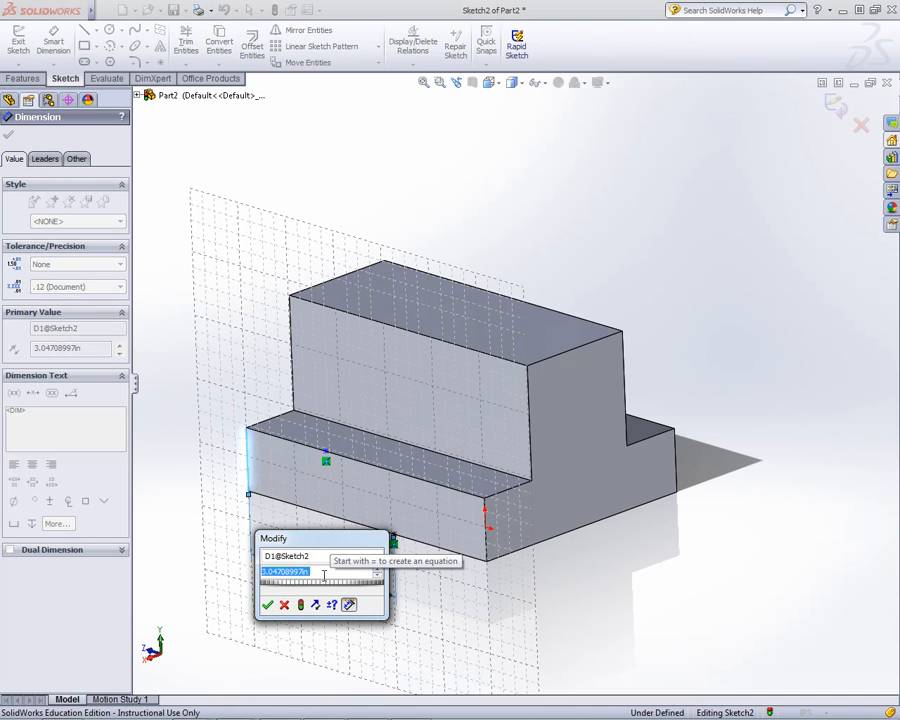
{"action": "type", "text": "3"}
{"action": "key", "text": "Return"}
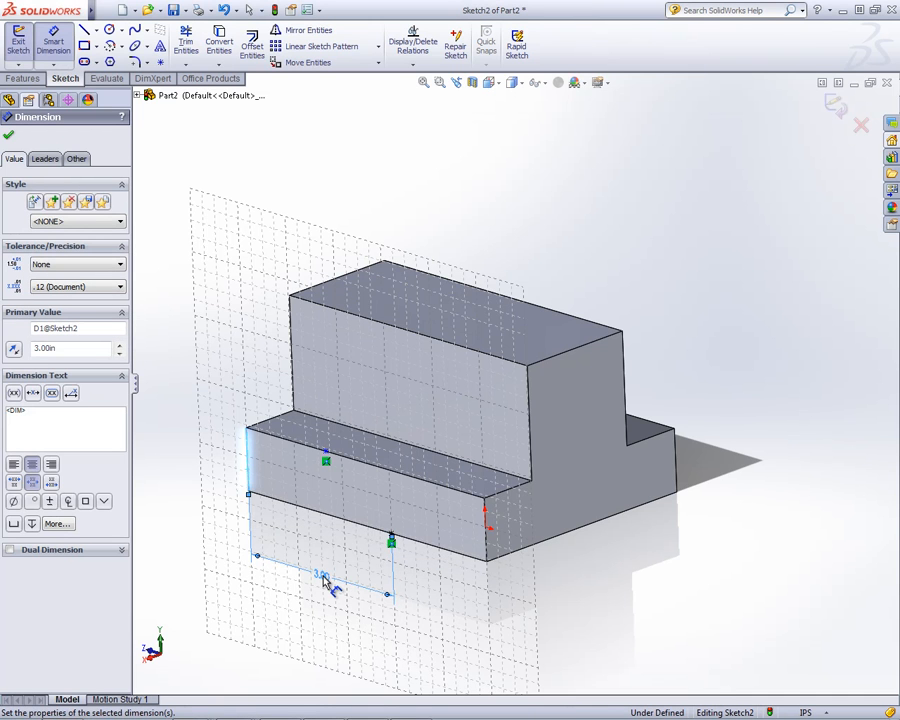
- Dimension the top-edge point 1.75 in from the same vertical edge and exit the sketch
{"action": "left_click", "coordinate": [249, 450]}
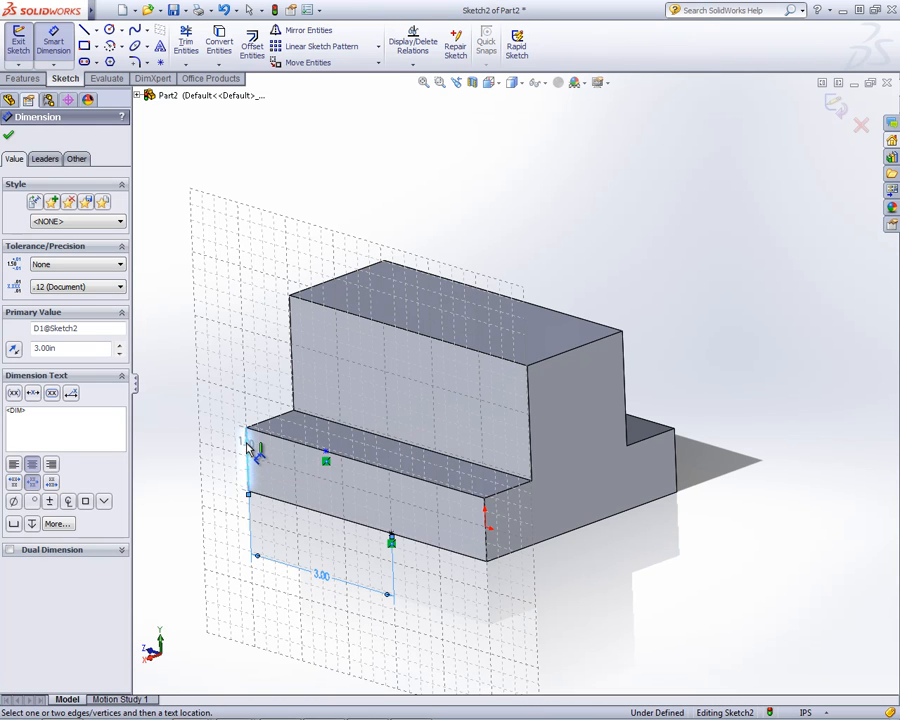
{"action": "left_click", "coordinate": [326, 457]}
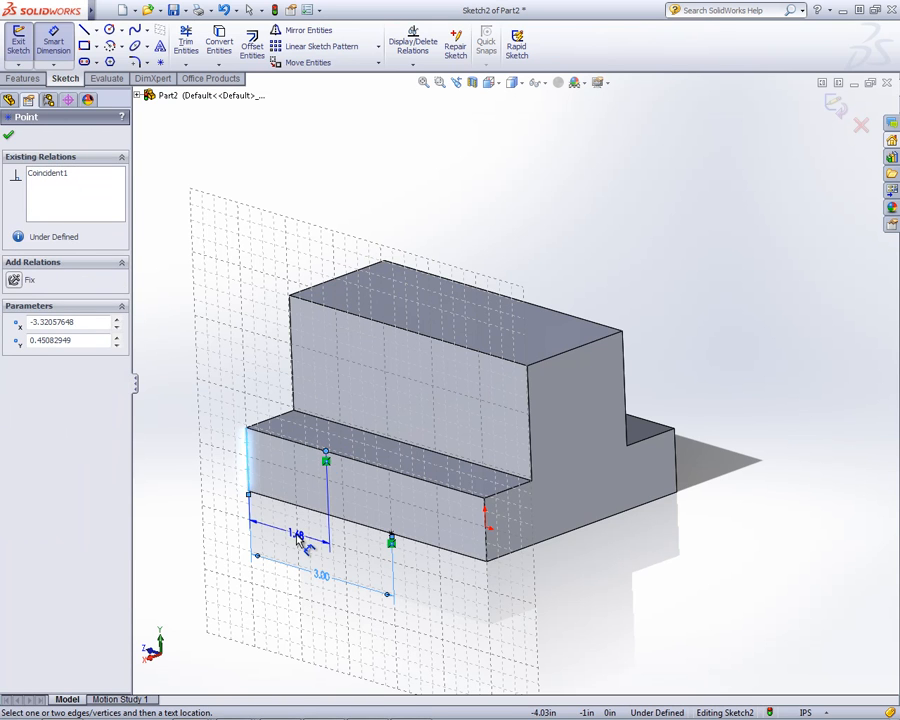
{"action": "left_click", "coordinate": [297, 537]}
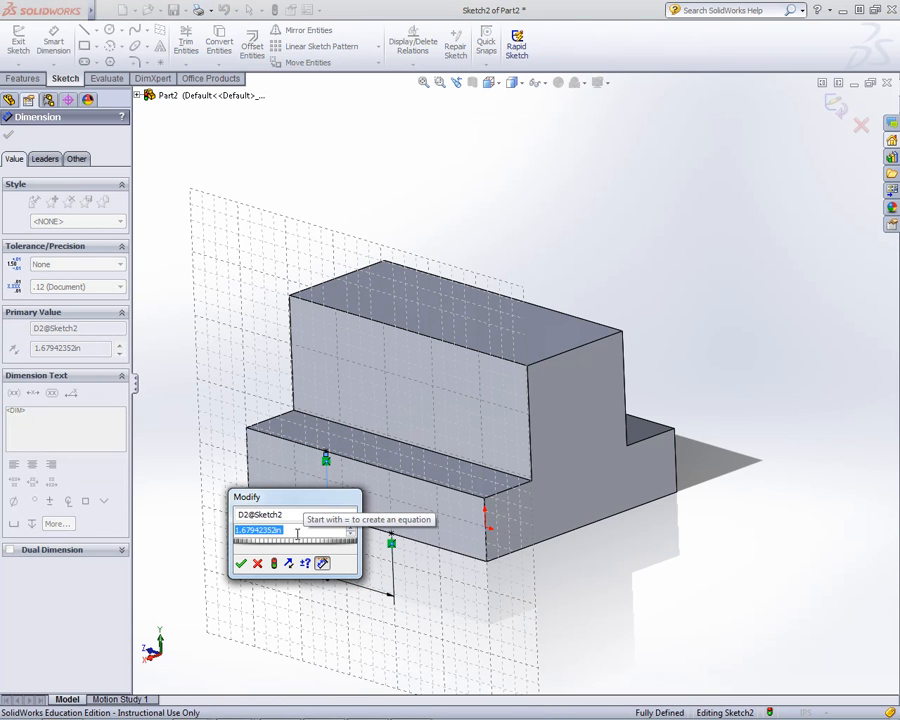
{"action": "type", "text": "1.75"}
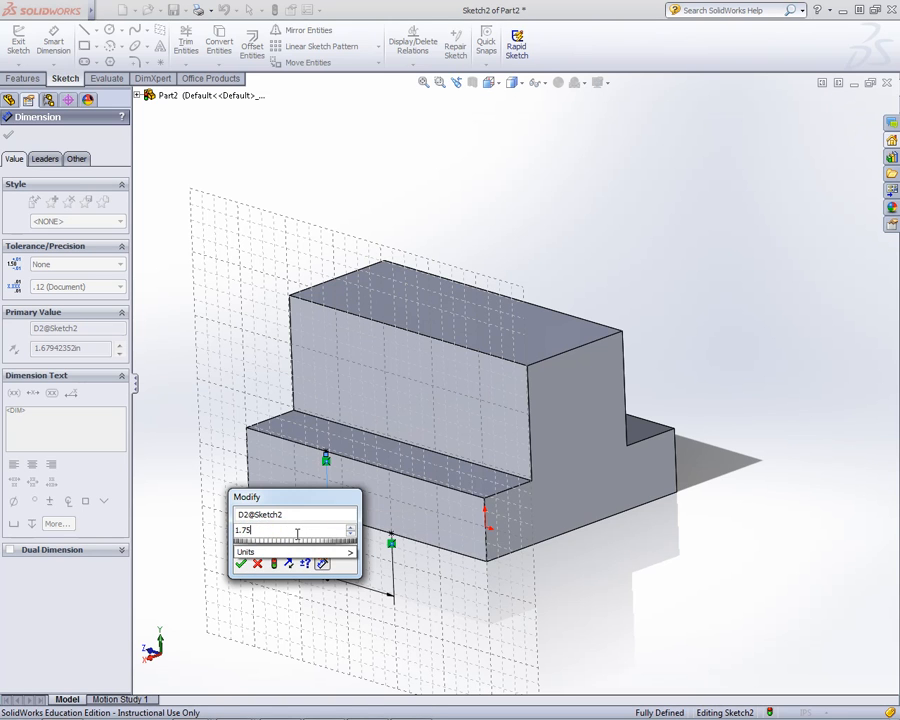
{"action": "key", "text": "Return"}
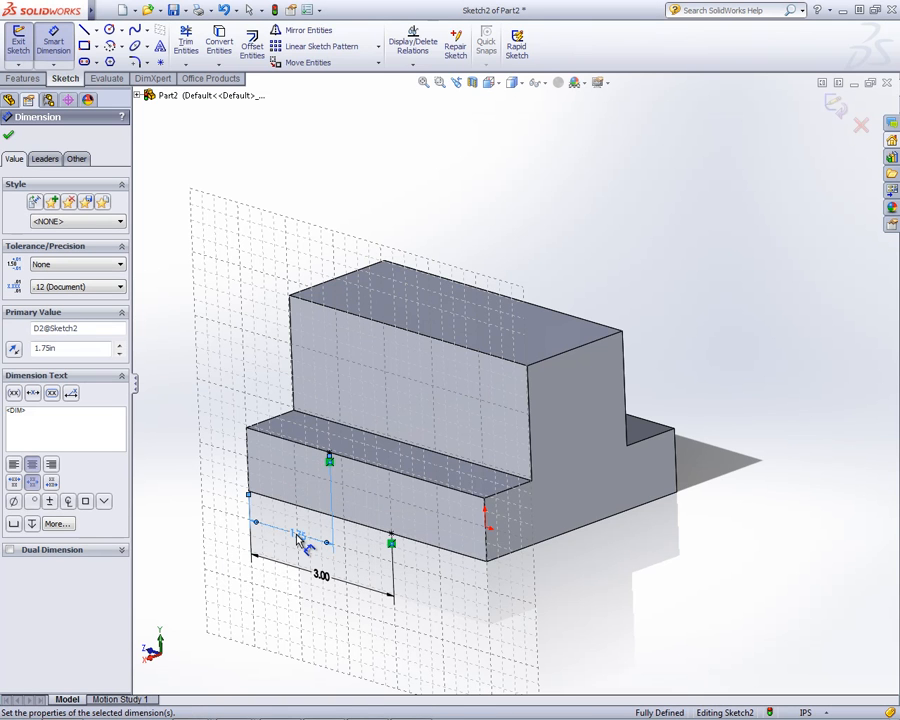
{"action": "left_click", "coordinate": [8, 134]}
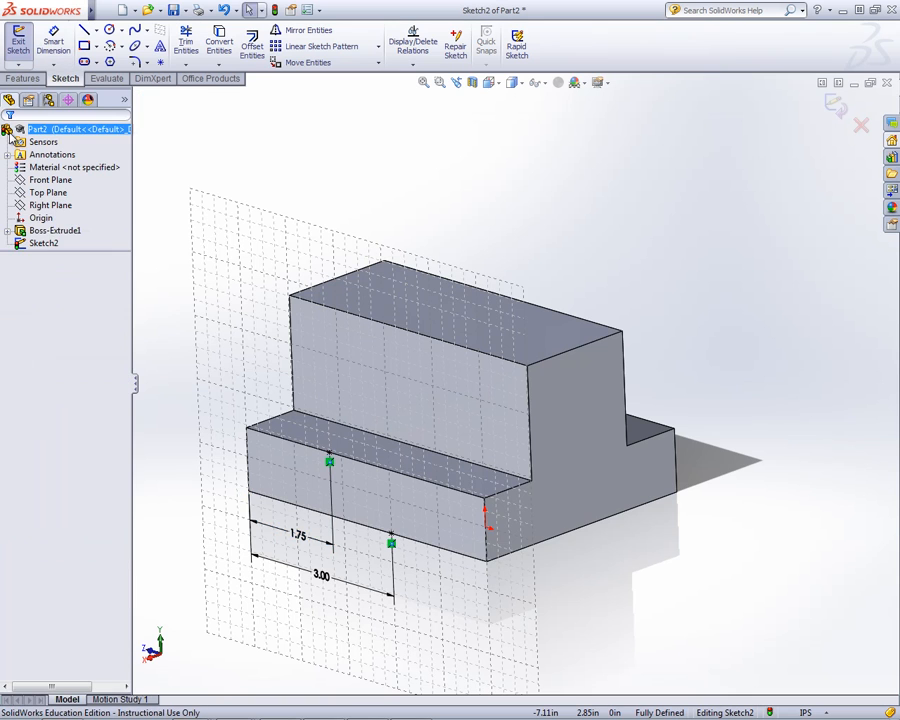
{"action": "right_click", "coordinate": [370, 172]}
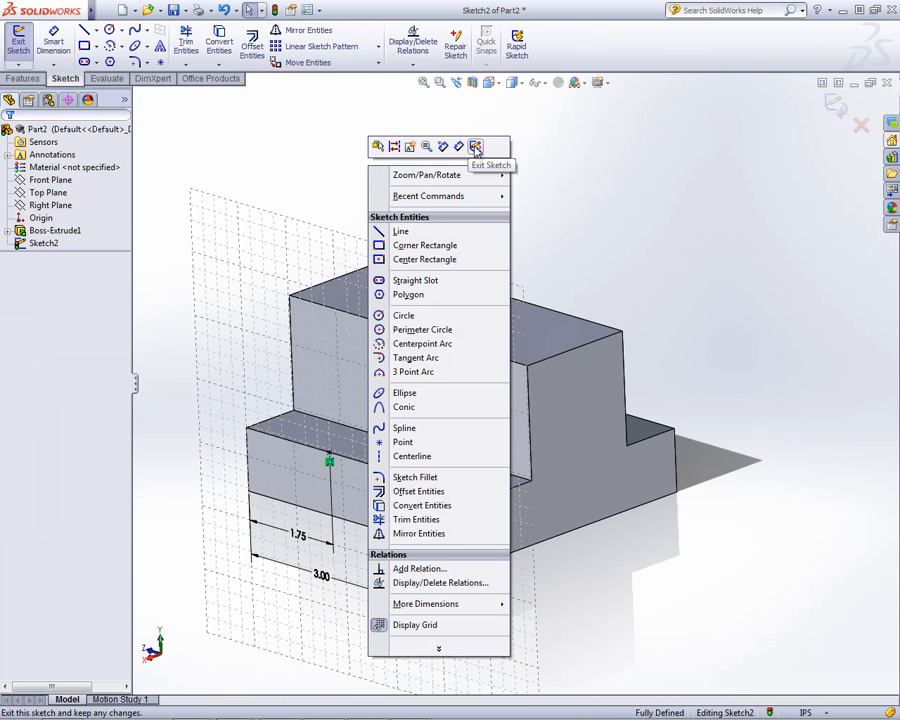
{"action": "left_click", "coordinate": [476, 147]}
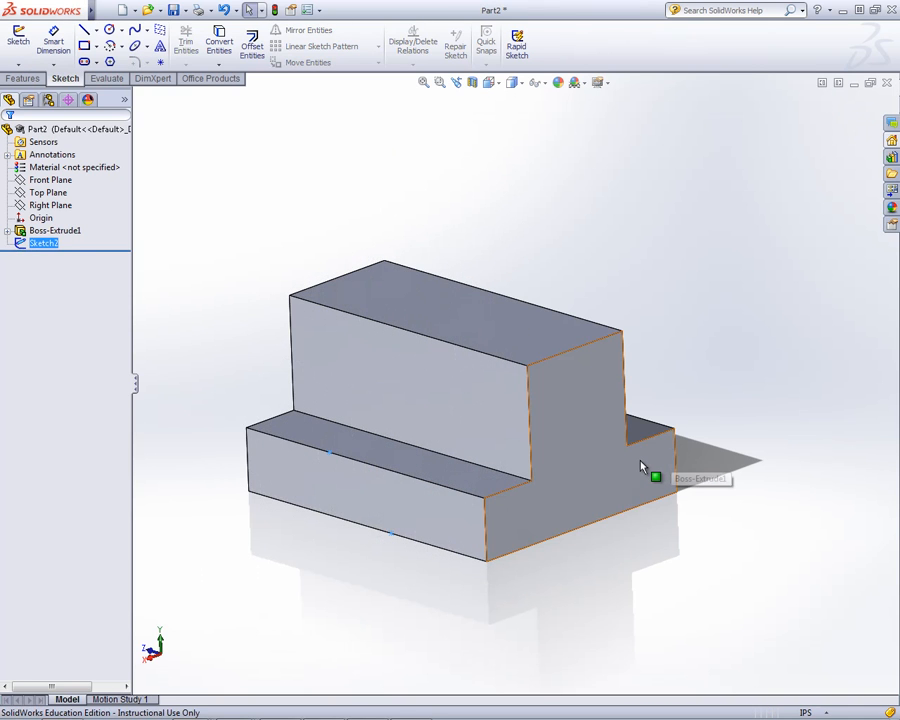
- Start a sketch on the top face of the opposite ledge and place a point on its outer long edge
{"action": "middle_click_drag", "start_coordinate": [642, 466], "coordinate": [479, 540]}
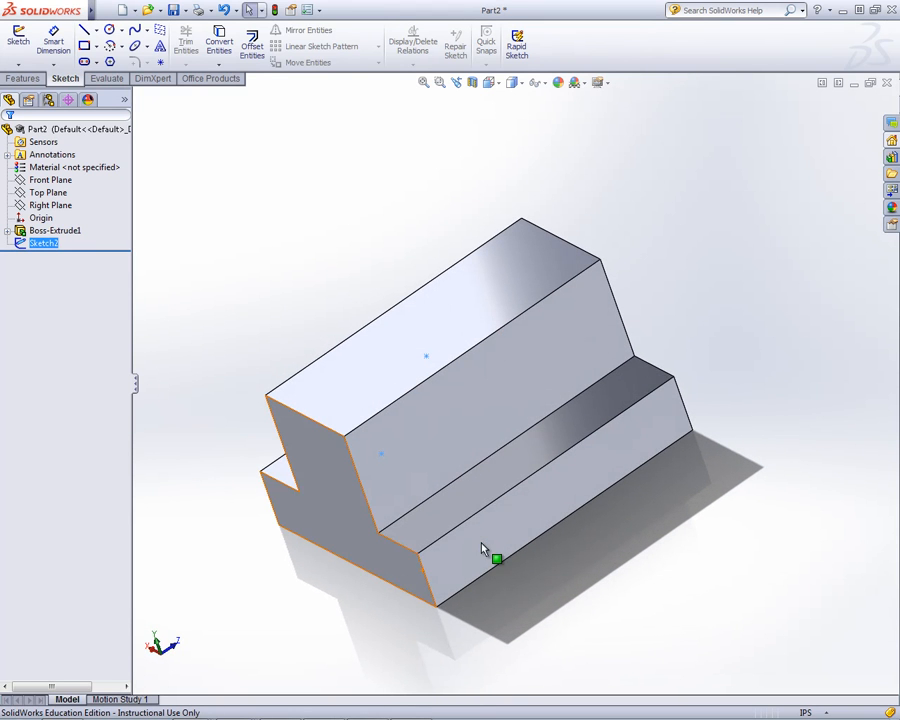
{"action": "right_click", "coordinate": [468, 490]}
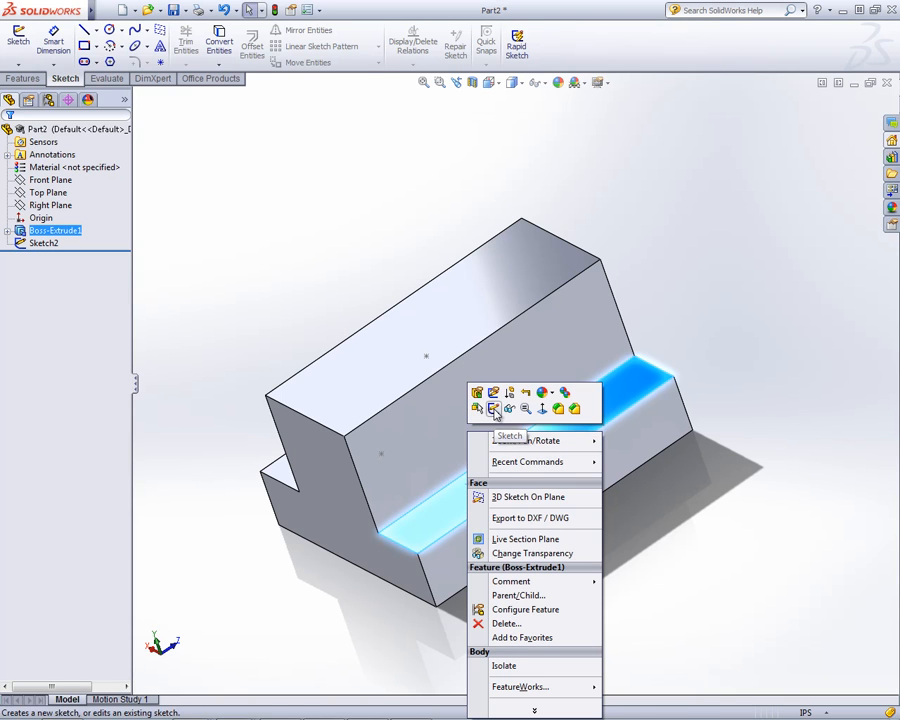
{"action": "left_click", "coordinate": [494, 412]}
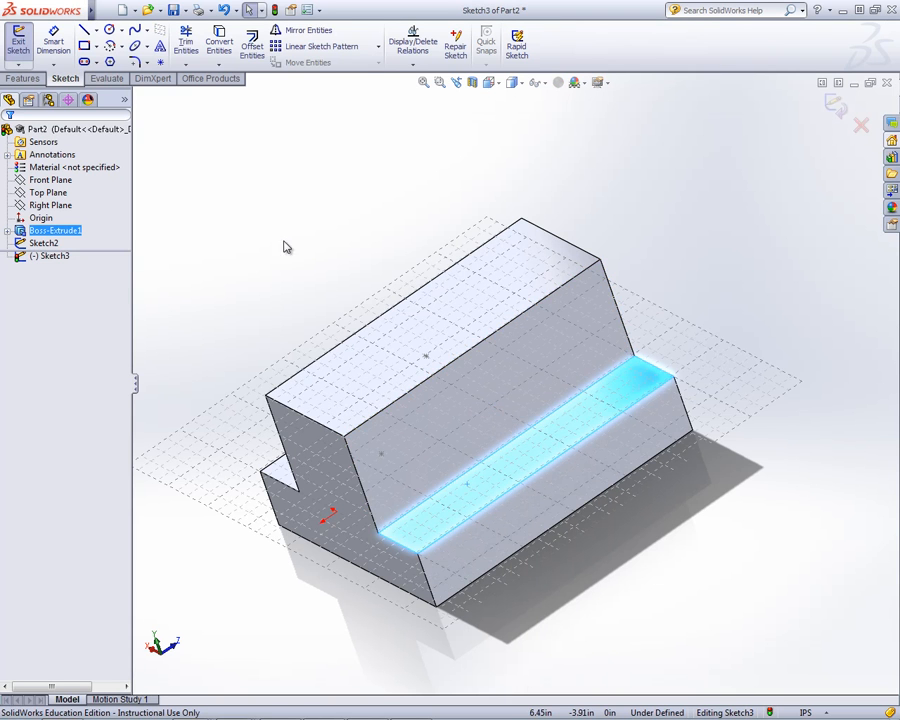
{"action": "left_click", "coordinate": [163, 64]}
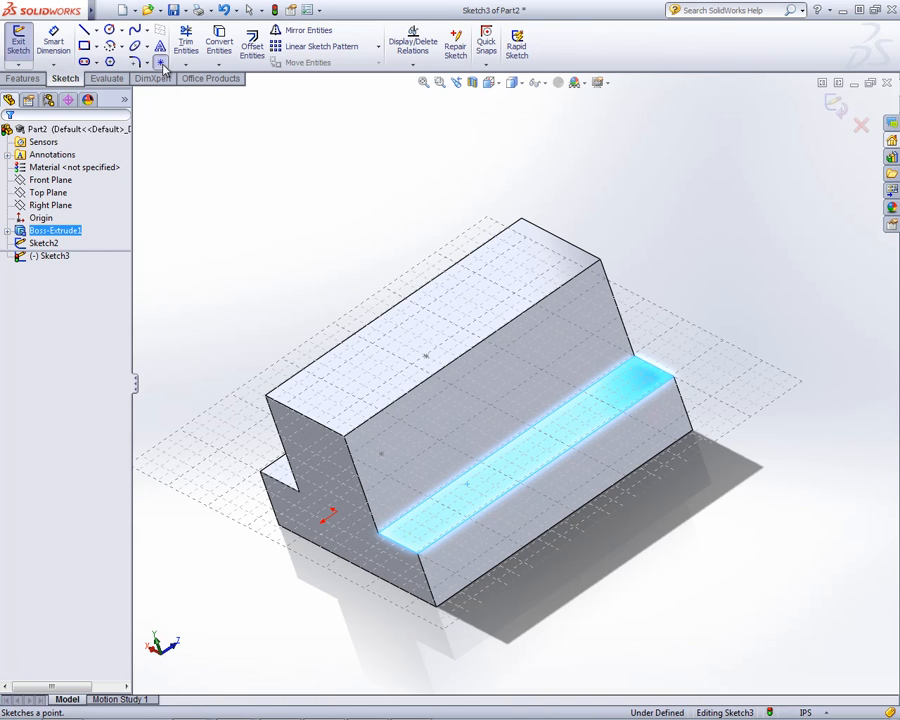
{"action": "left_click", "coordinate": [458, 530]}
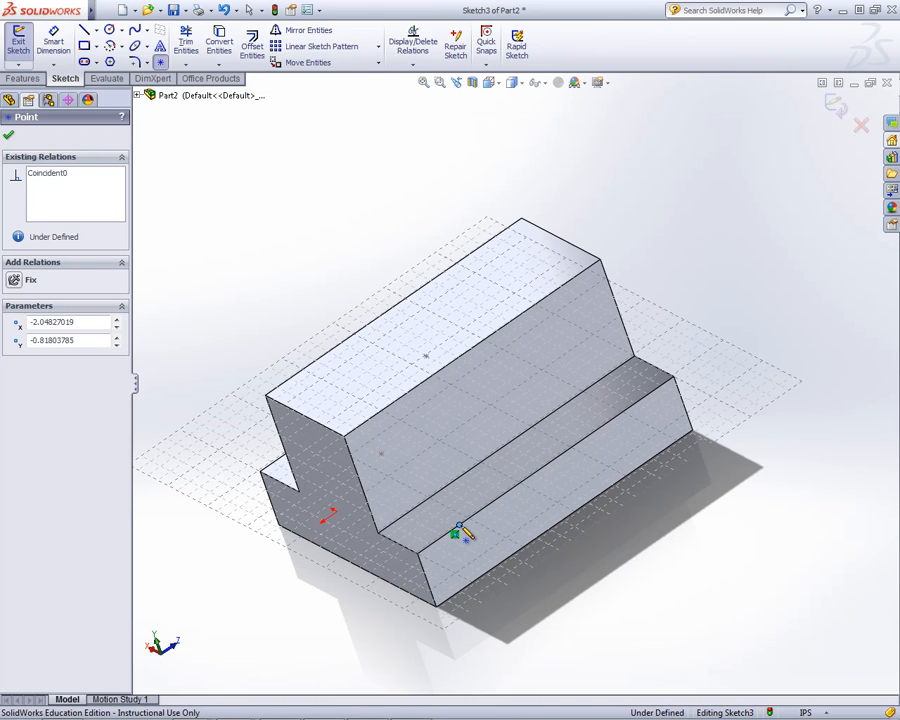
{"action": "left_click", "coordinate": [8, 138]}
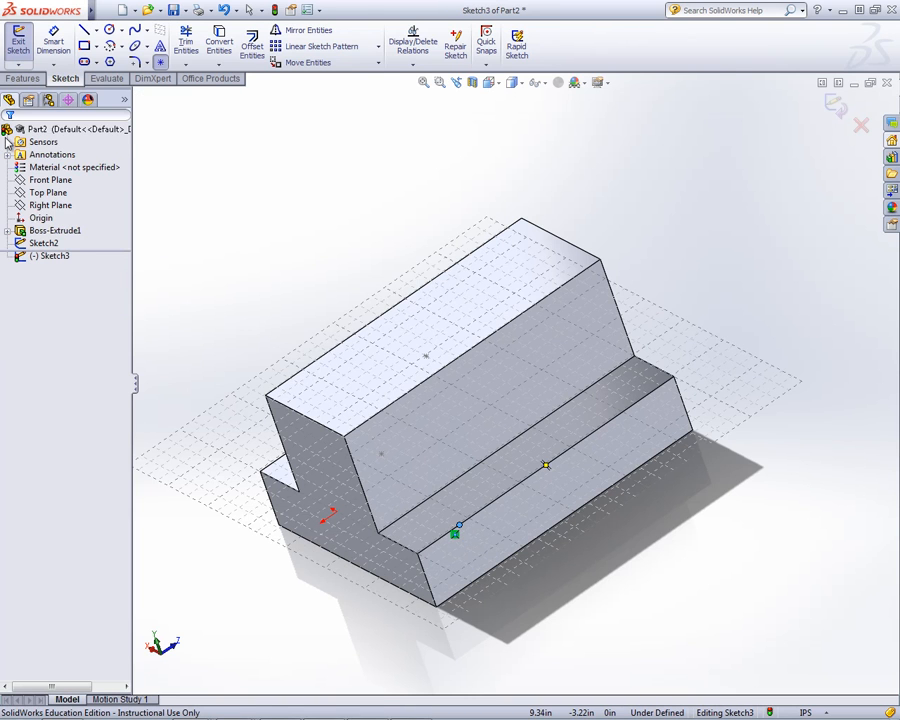
- Dimension the ledge point 1 in from the ledge's near short edge and exit the sketch
{"action": "left_click", "coordinate": [55, 40]}
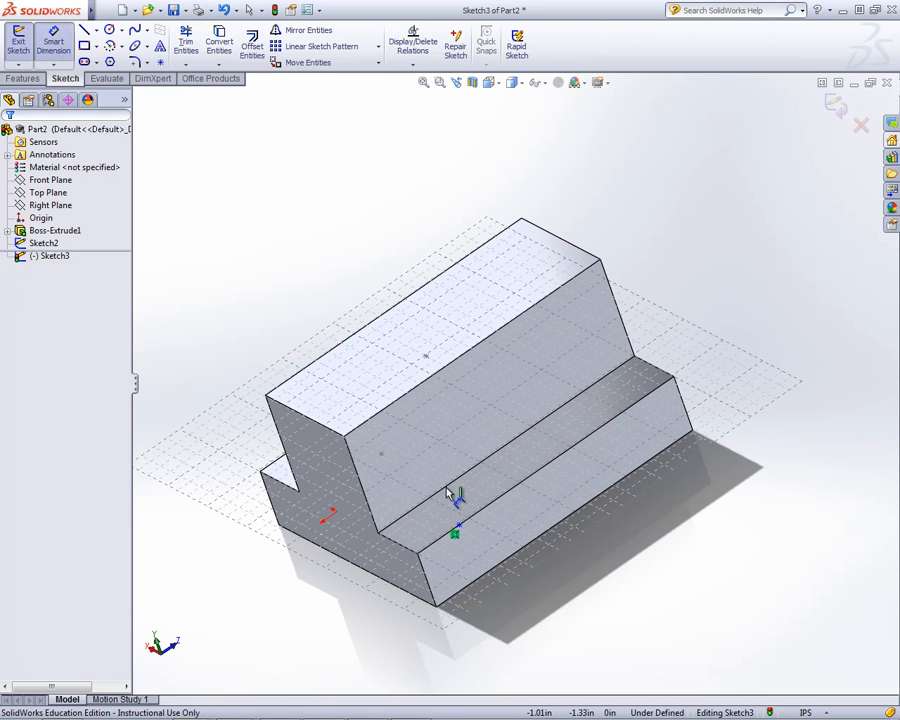
{"action": "left_click", "coordinate": [410, 548]}
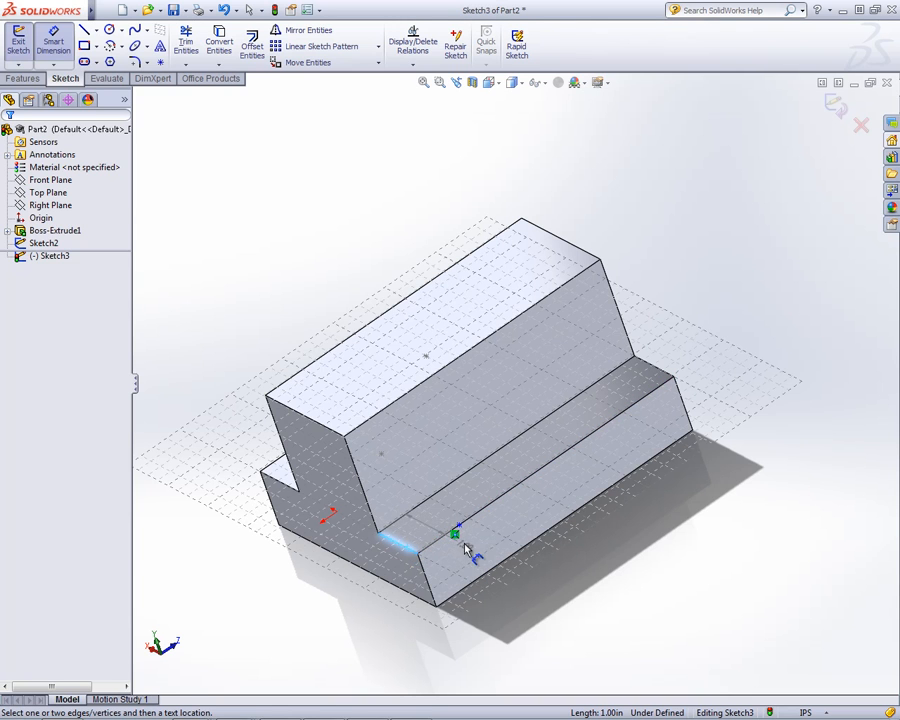
{"action": "left_click", "coordinate": [459, 528]}
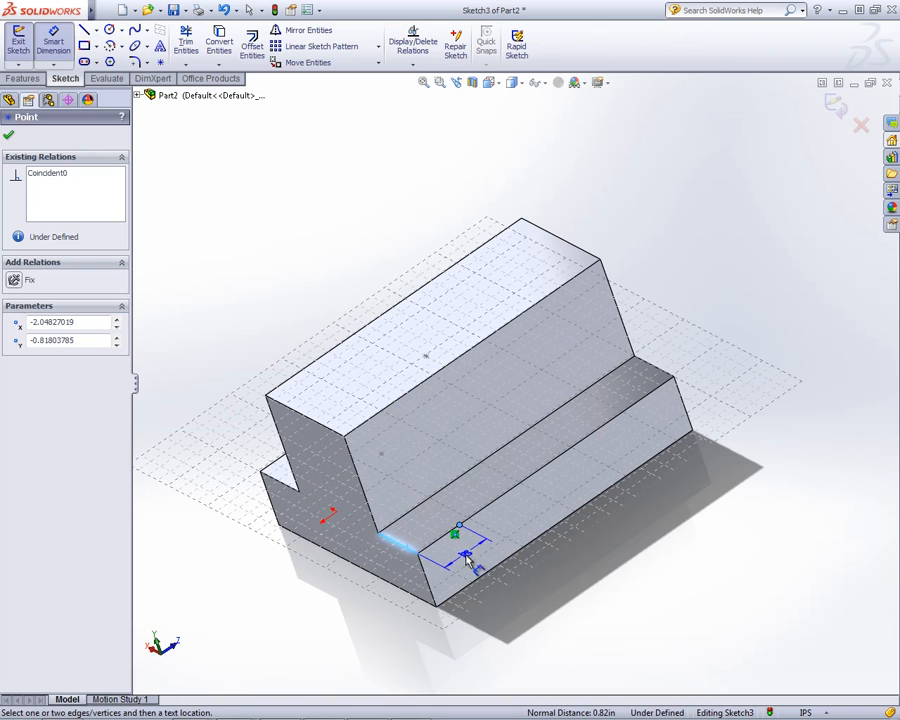
{"action": "left_click", "coordinate": [521, 592]}
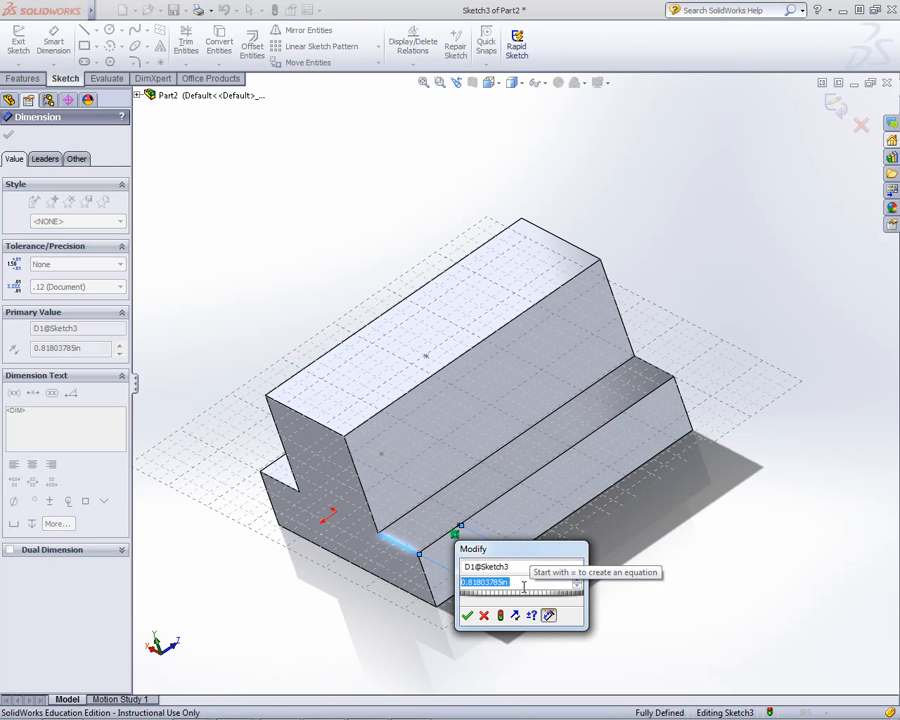
{"action": "type", "text": "1"}
{"action": "key", "text": "Return"}
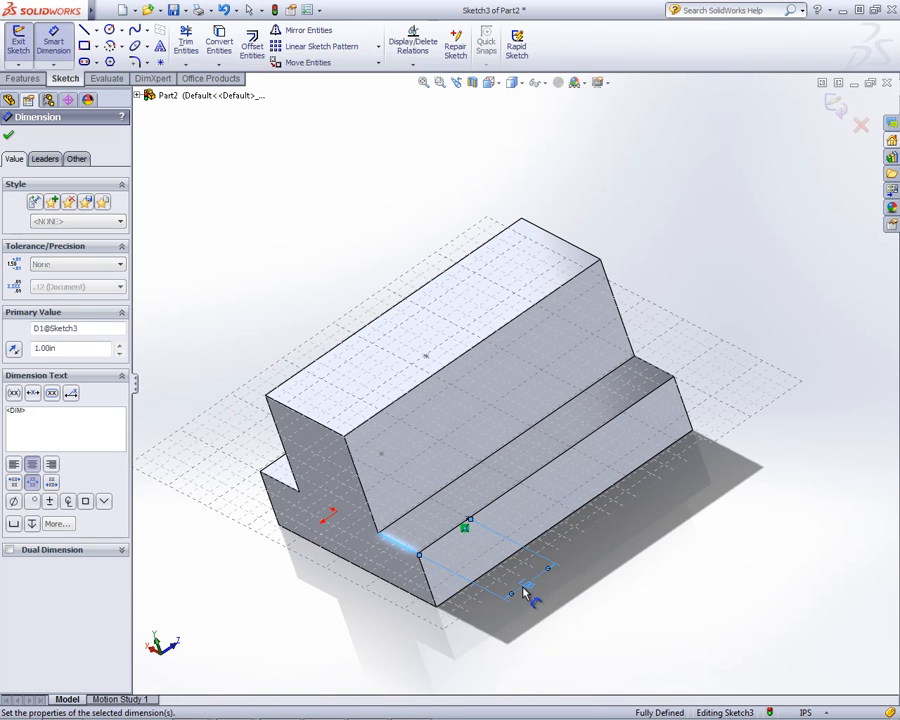
{"action": "left_click", "coordinate": [8, 138]}
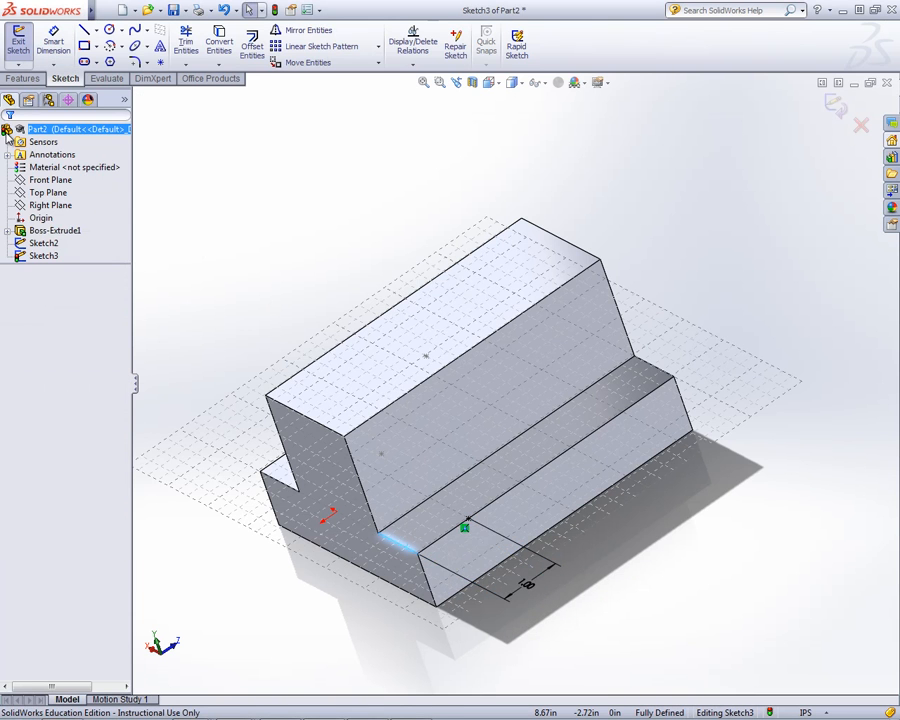
{"action": "right_click", "coordinate": [327, 215]}
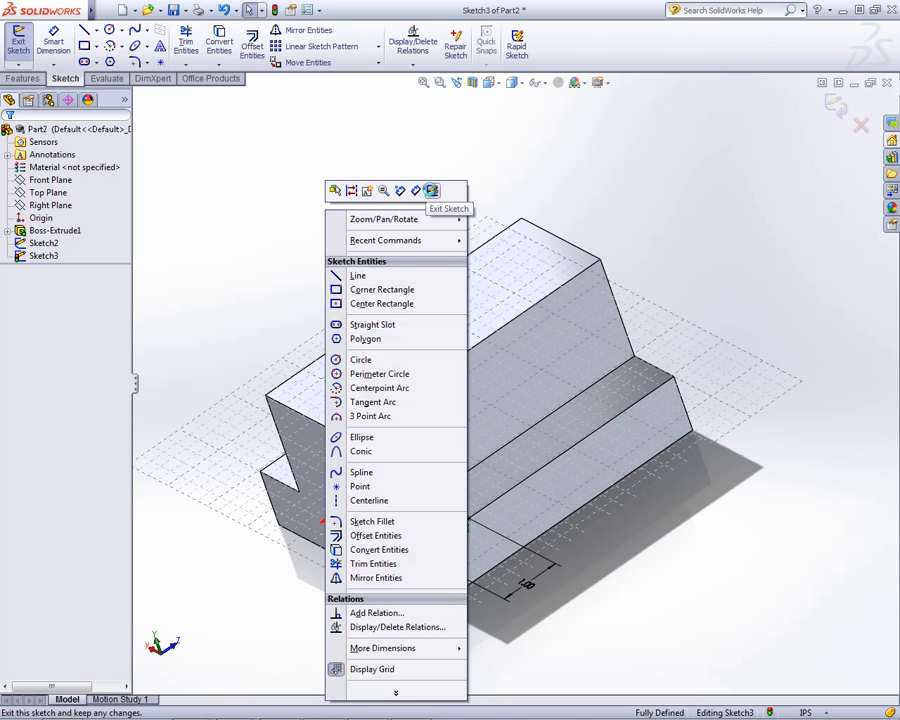
{"action": "left_click", "coordinate": [431, 190]}
- Create a reference plane coincident with the three sketch points: the two on the side face and the one on the opposite ledge
{"action": "middle_click_drag", "start_coordinate": [396, 335], "coordinate": [536, 301]}
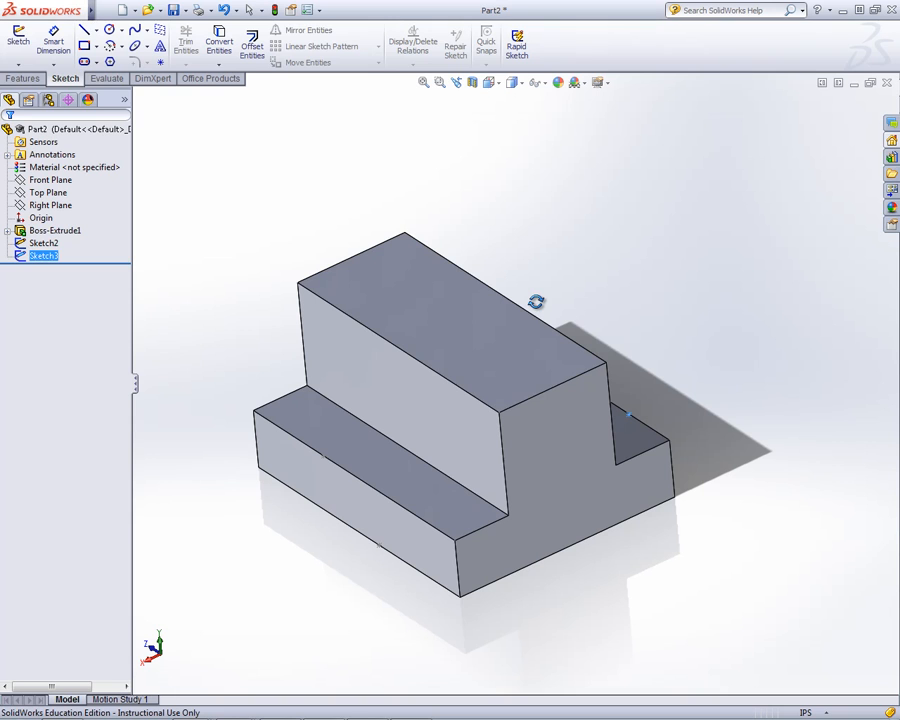
{"action": "left_click", "coordinate": [24, 78]}
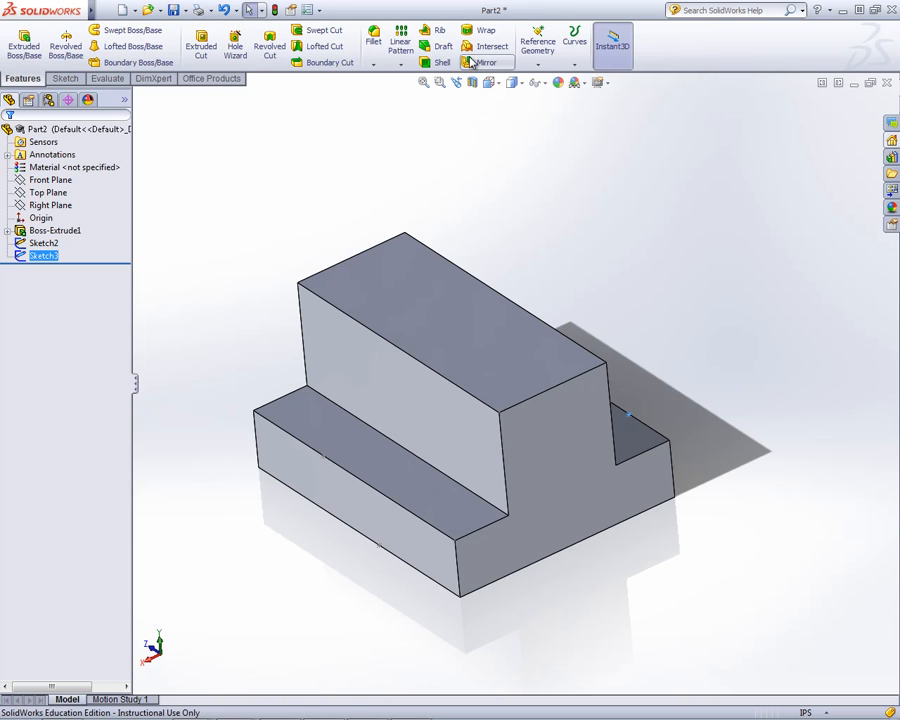
{"action": "left_click", "coordinate": [540, 68]}
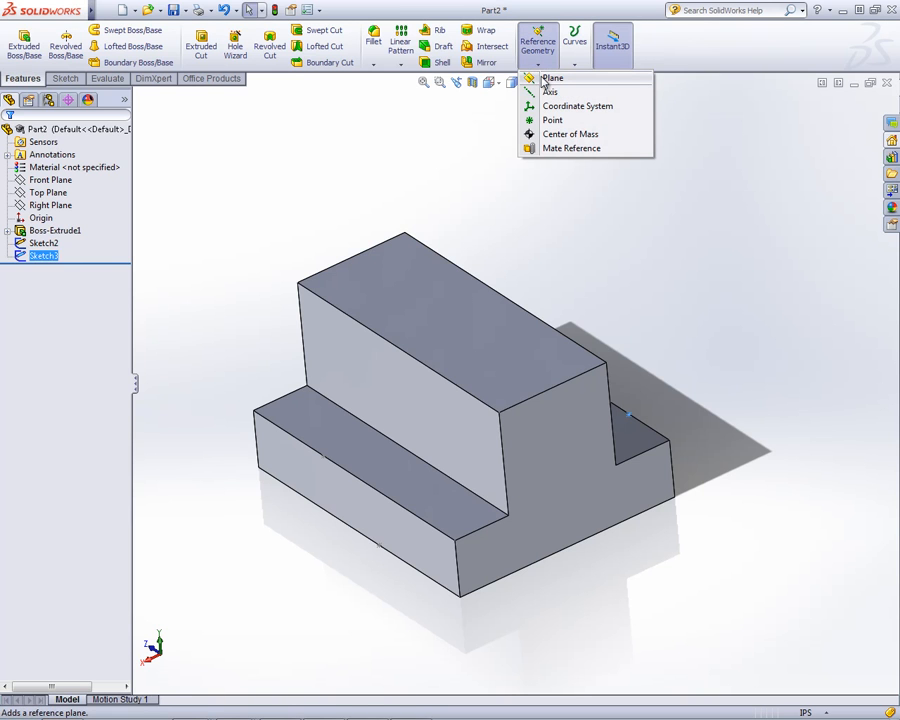
{"action": "left_click", "coordinate": [546, 79]}
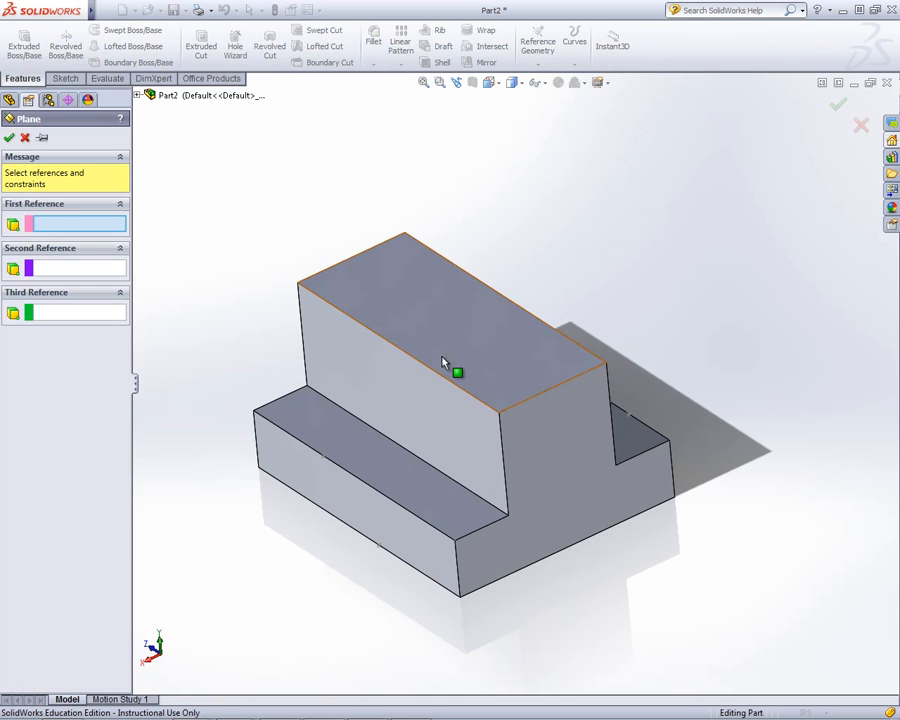
{"action": "left_click", "coordinate": [379, 547]}
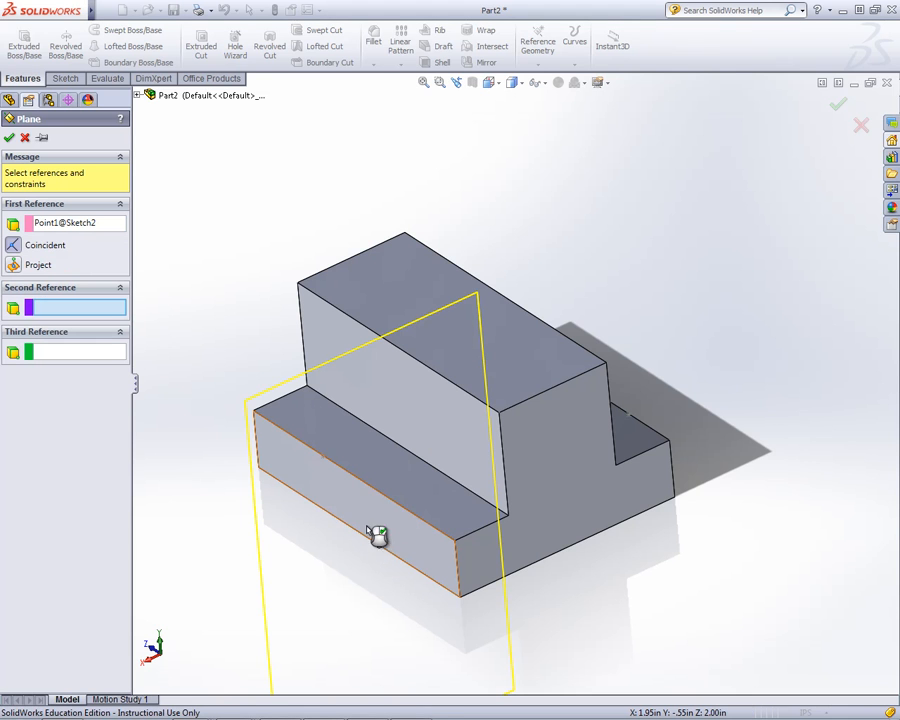
{"action": "left_click", "coordinate": [324, 459]}
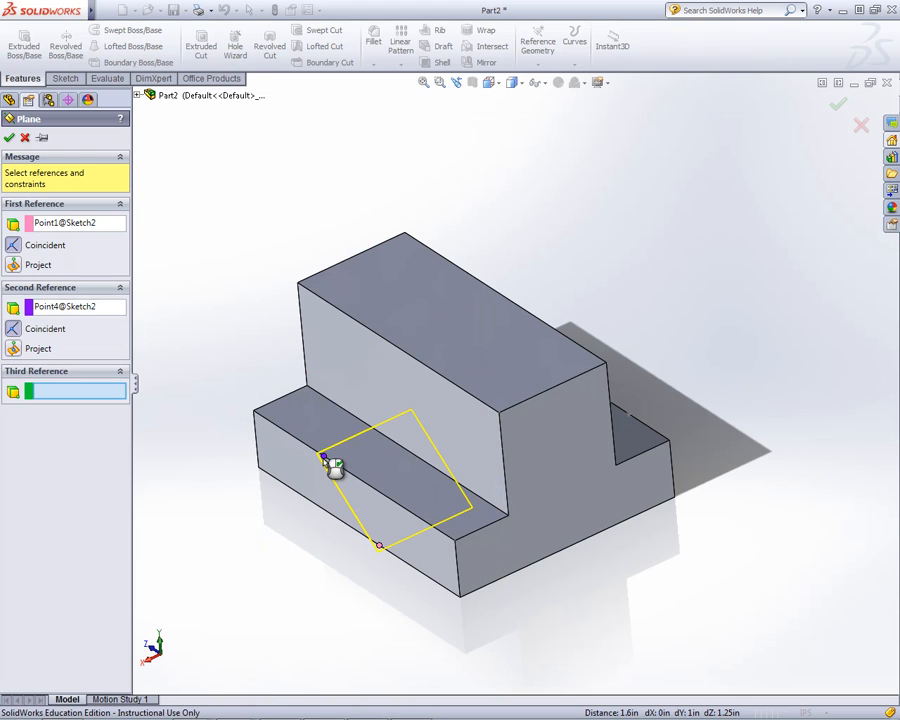
{"action": "left_click", "coordinate": [630, 418]}
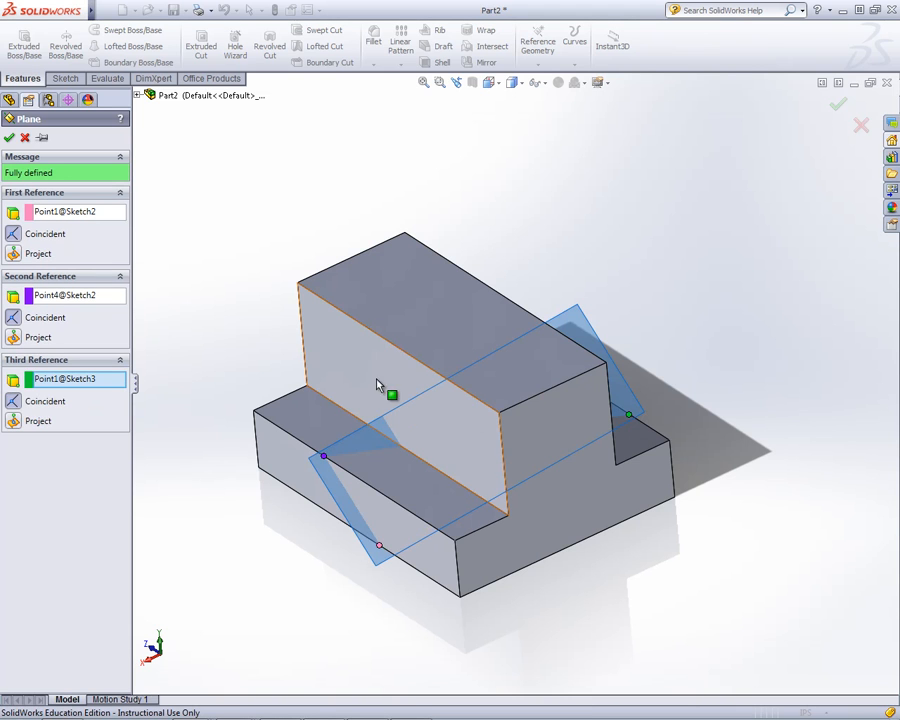
{"action": "left_click", "coordinate": [9, 139]}
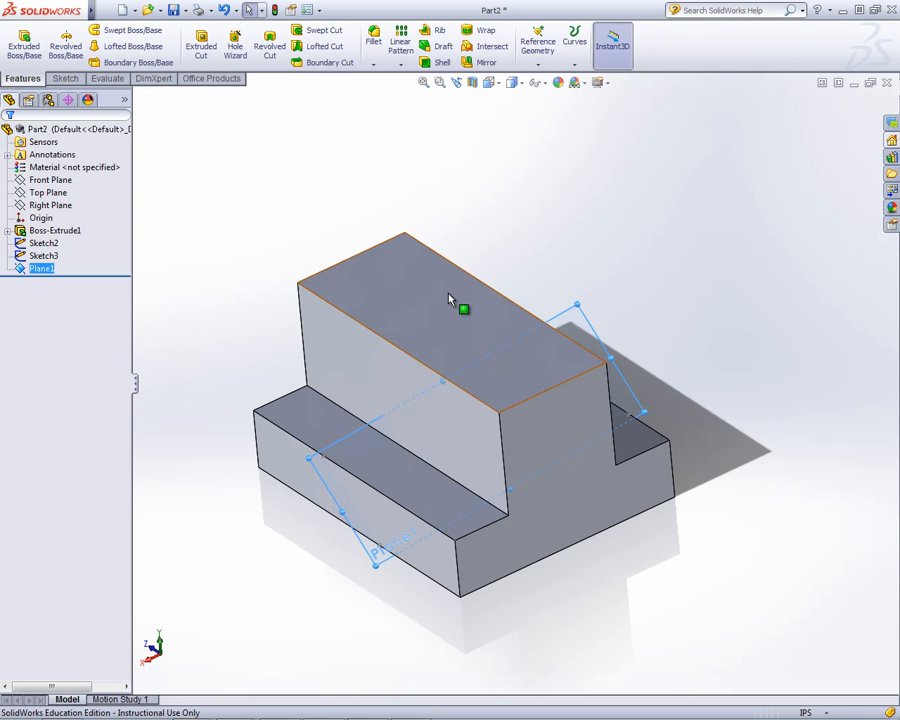
- Start a sketch on the T-shaped end face and draw a circle of about 0.72 in radius in its upper section
{"action": "middle_click_drag", "start_coordinate": [444, 333], "coordinate": [468, 313]}
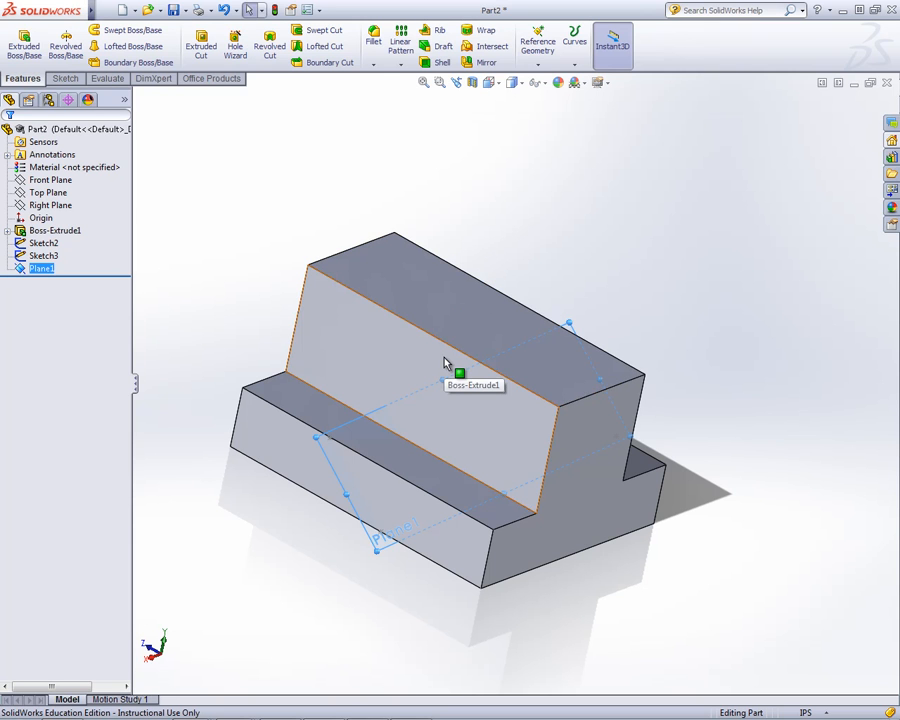
{"action": "middle_click_drag", "start_coordinate": [446, 360], "coordinate": [645, 416]}
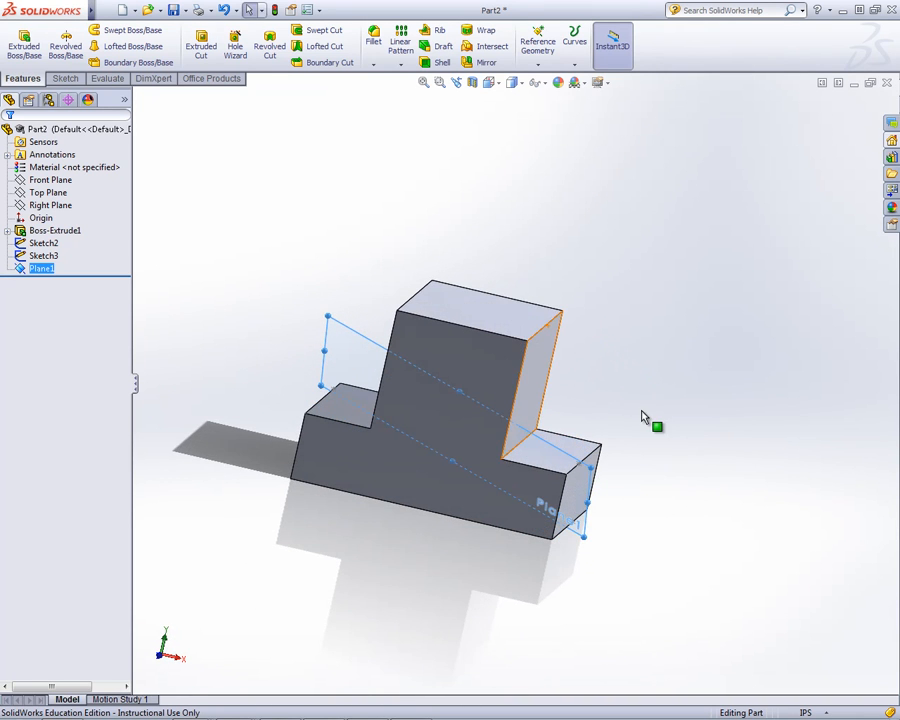
{"action": "right_click", "coordinate": [428, 357]}
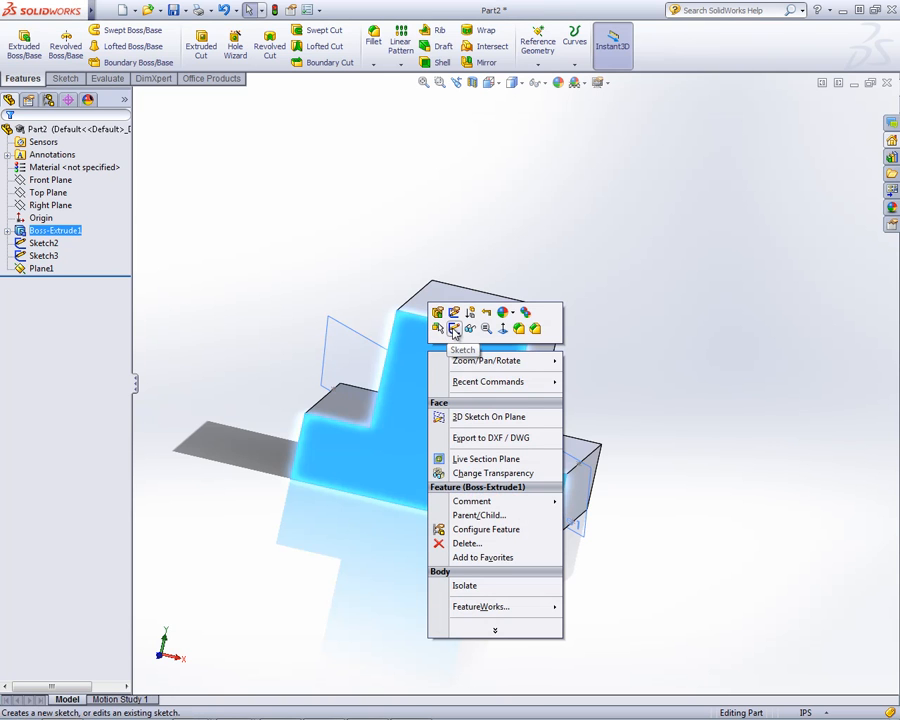
{"action": "left_click", "coordinate": [454, 332]}
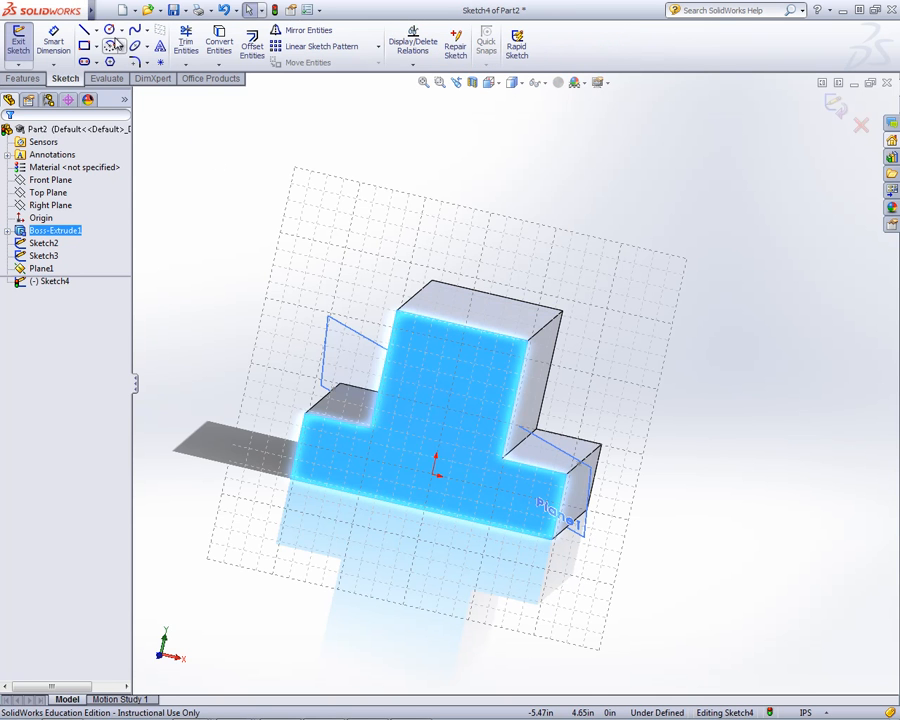
{"action": "left_click", "coordinate": [109, 29]}
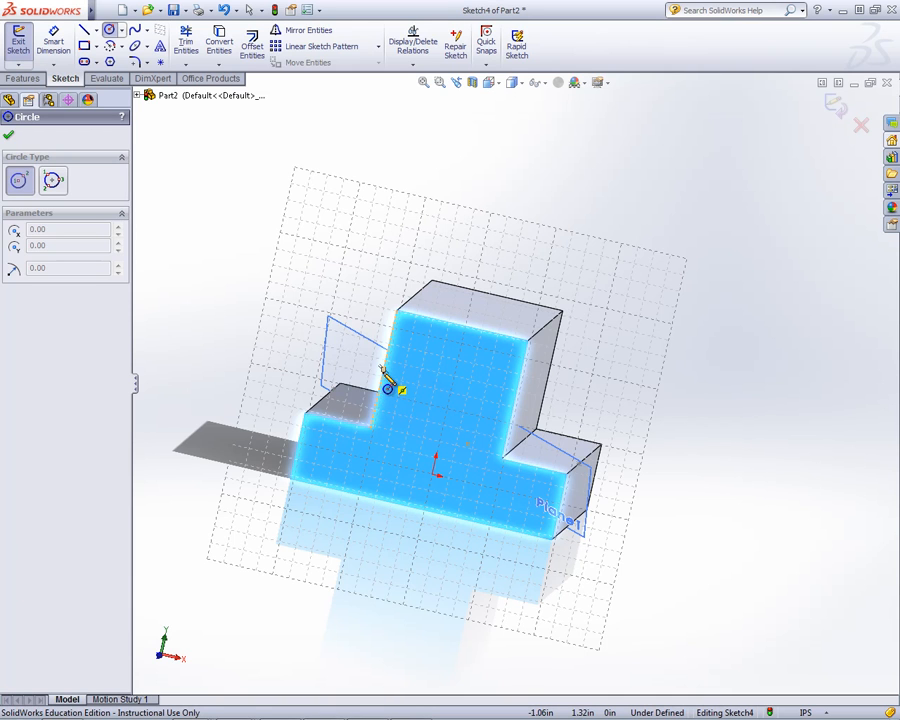
{"action": "left_click", "coordinate": [451, 385]}
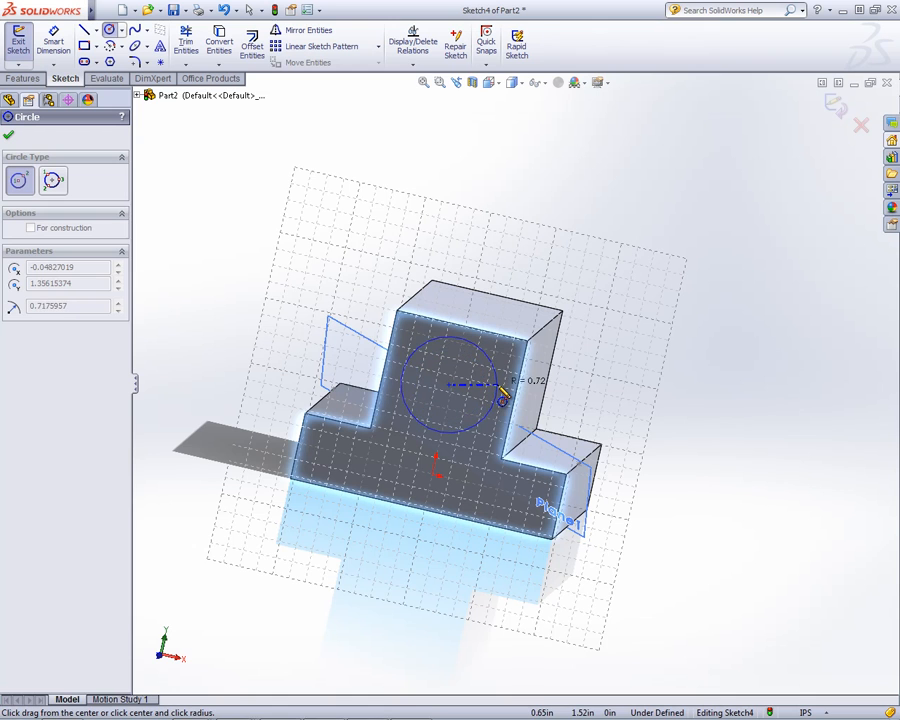
{"action": "left_click", "coordinate": [503, 397]}
{"action": "right_click", "coordinate": [501, 396]}
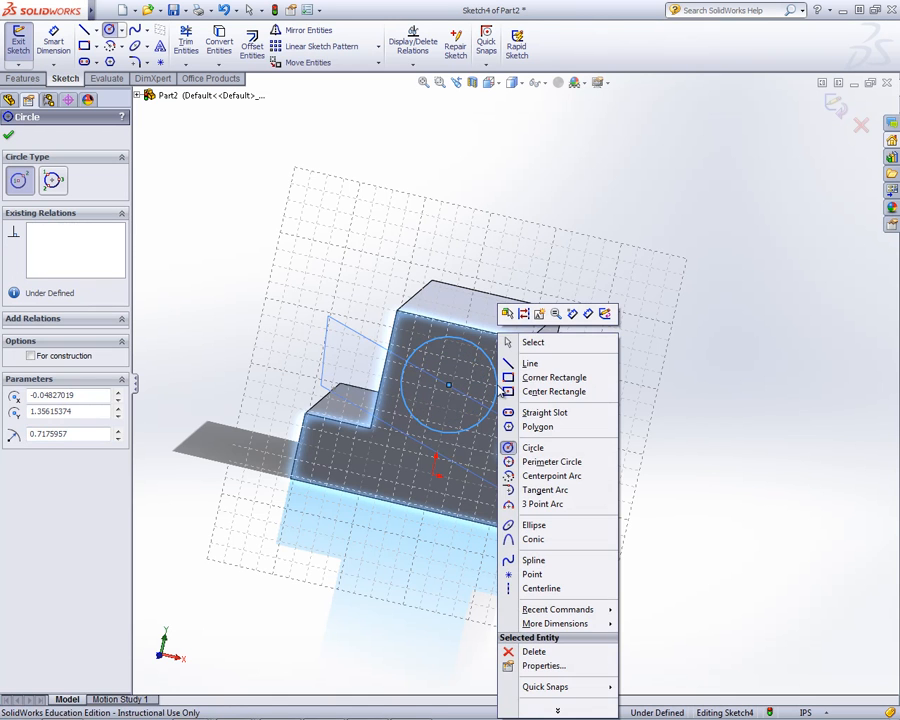
{"action": "left_click", "coordinate": [530, 345]}
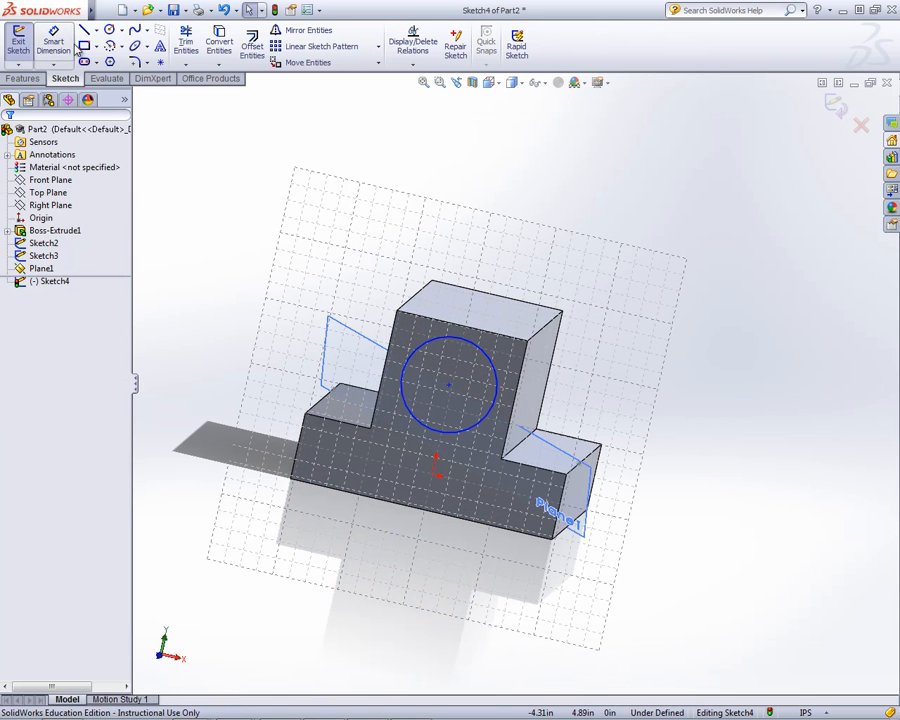
- Dimension the circle's diameter as 1.5 in and exit the sketch
{"action": "left_click", "coordinate": [70, 43]}
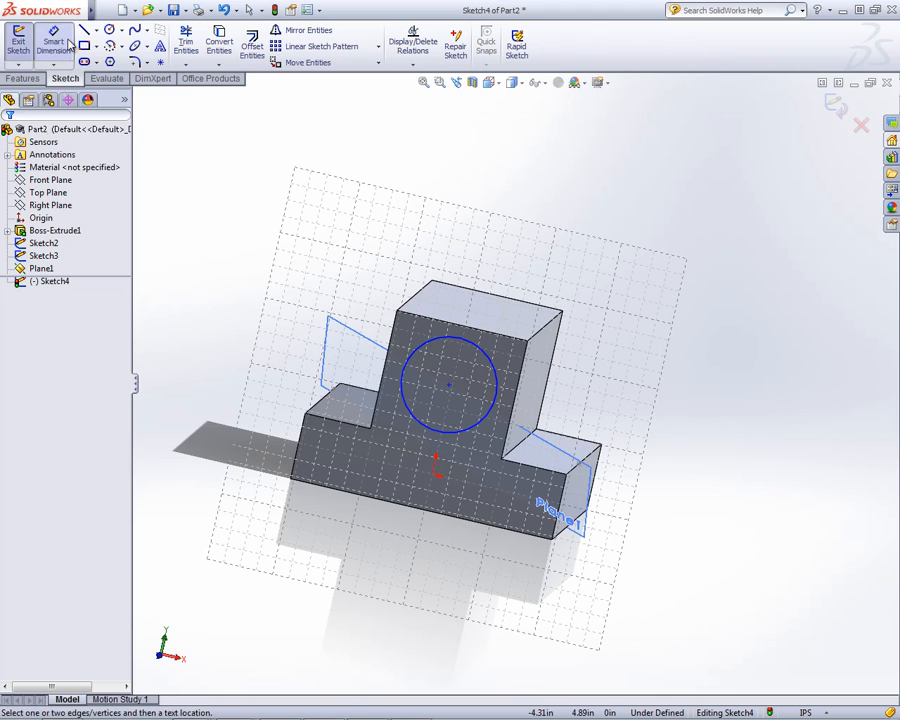
{"action": "left_click", "coordinate": [488, 362]}
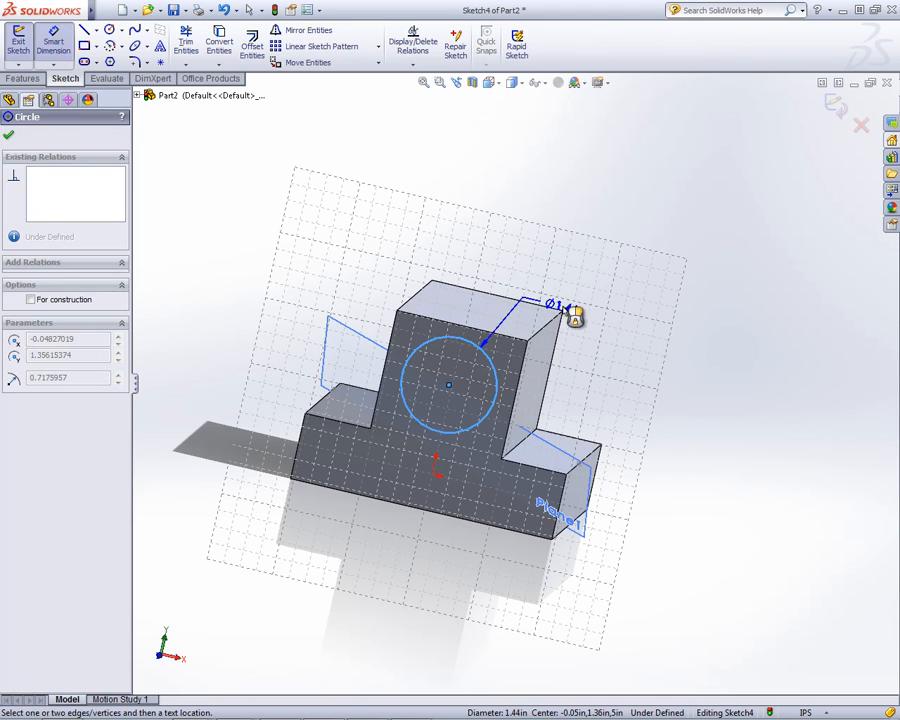
{"action": "left_click", "coordinate": [659, 287]}
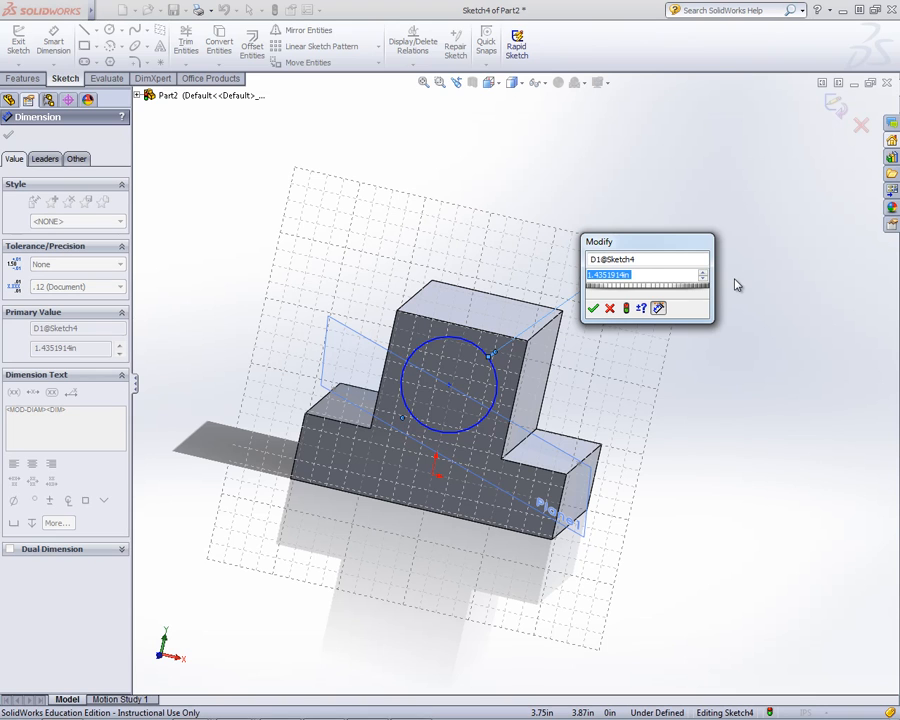
{"action": "type", "text": "1.5"}
{"action": "key", "text": "Return"}
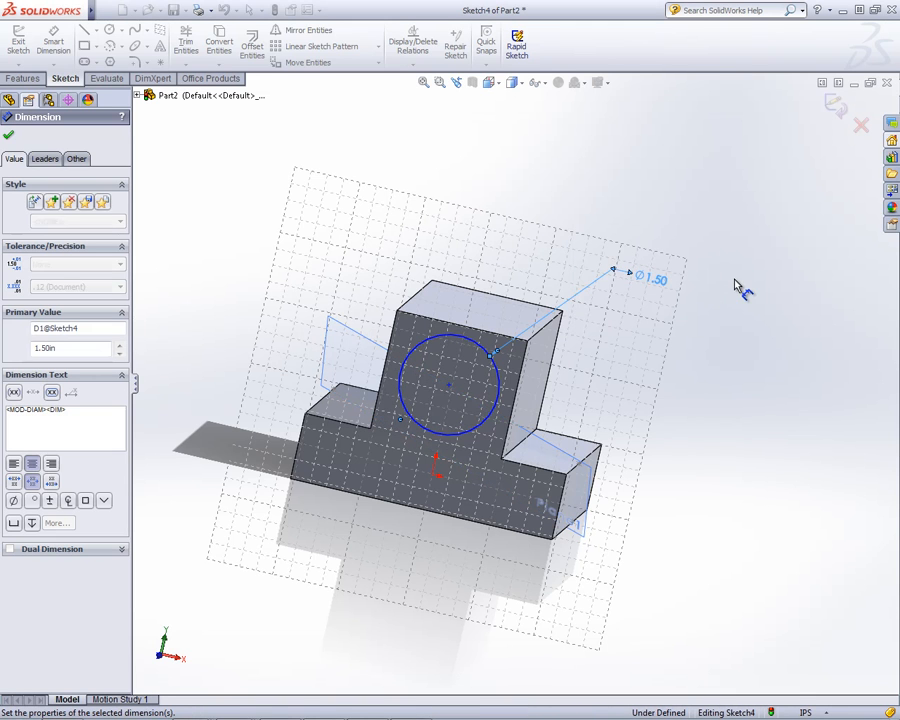
{"action": "right_click", "coordinate": [582, 157]}
{"action": "left_click", "coordinate": [612, 164]}
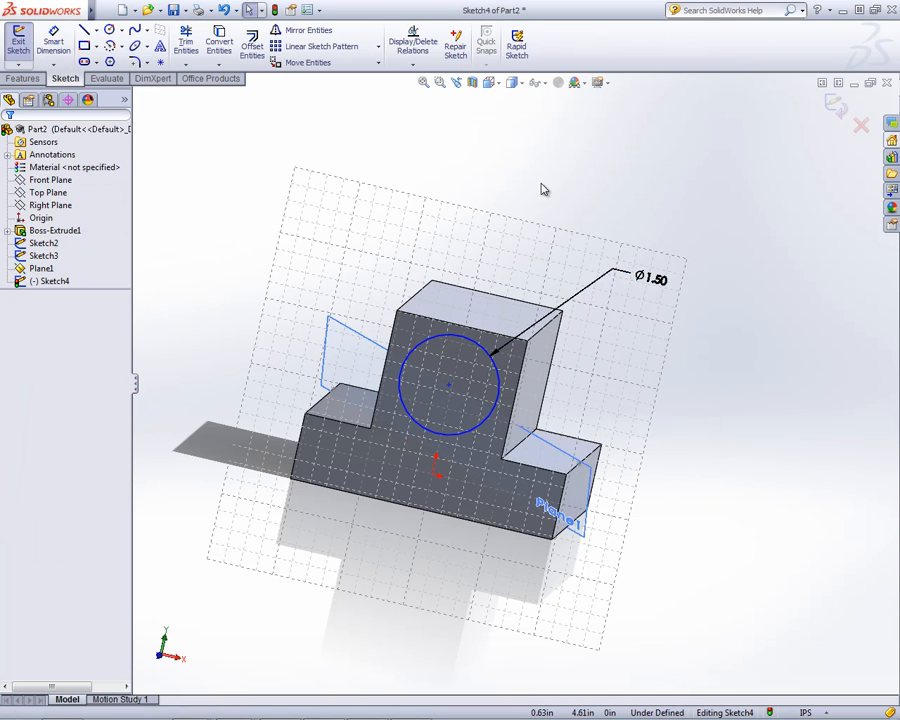
{"action": "right_click", "coordinate": [541, 189]}
{"action": "left_click", "coordinate": [617, 162]}
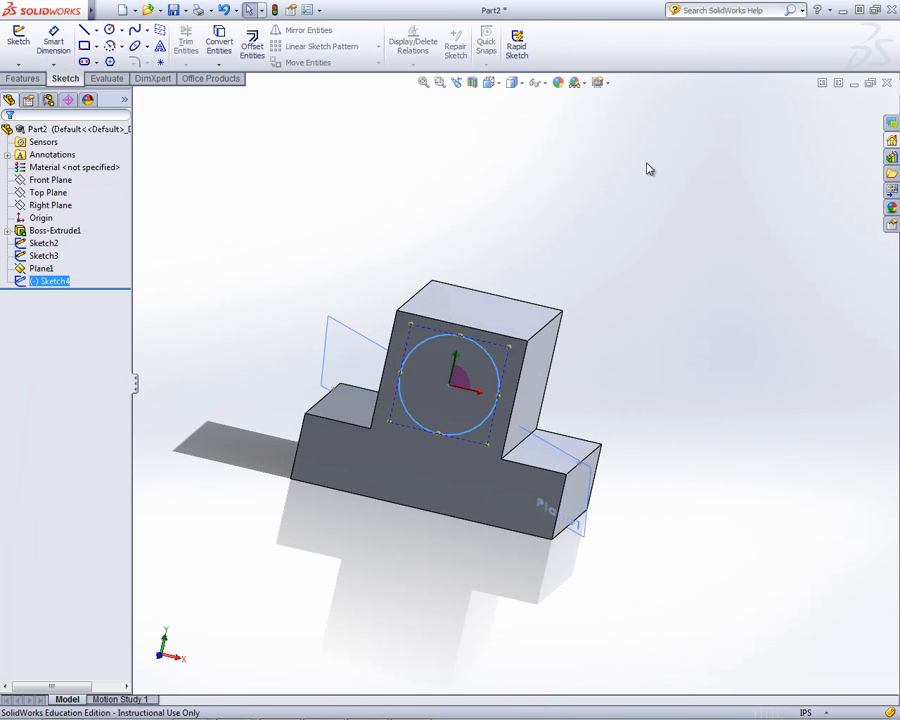
- Cut-extrude the circle 5 in blind through the length of the block
{"action": "left_click", "coordinate": [22, 78]}
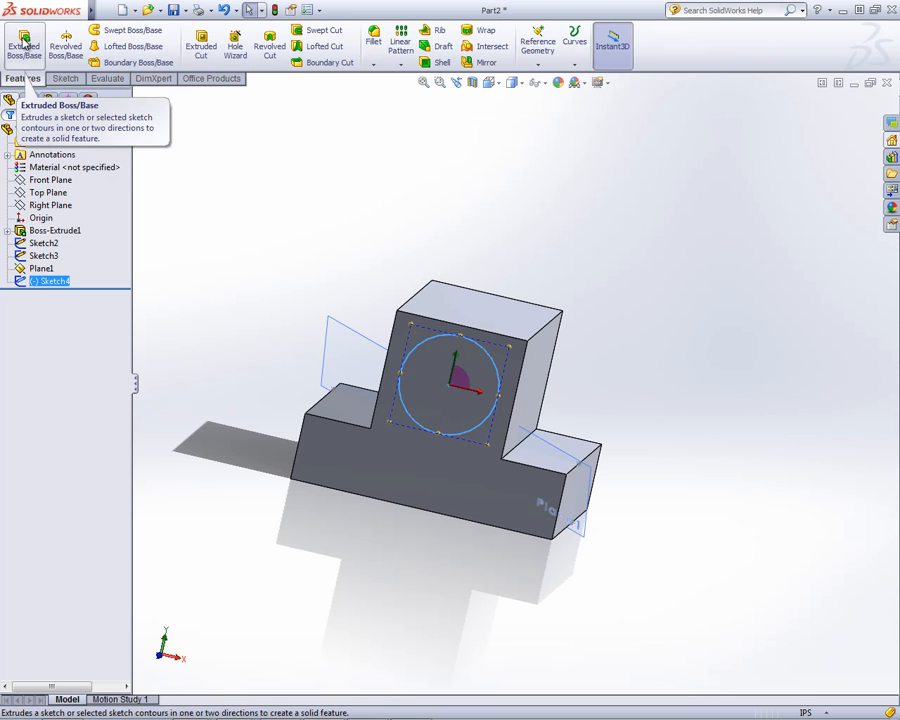
{"action": "left_click", "coordinate": [205, 56]}
{"action": "middle_click_drag", "start_coordinate": [575, 428], "coordinate": [375, 455]}
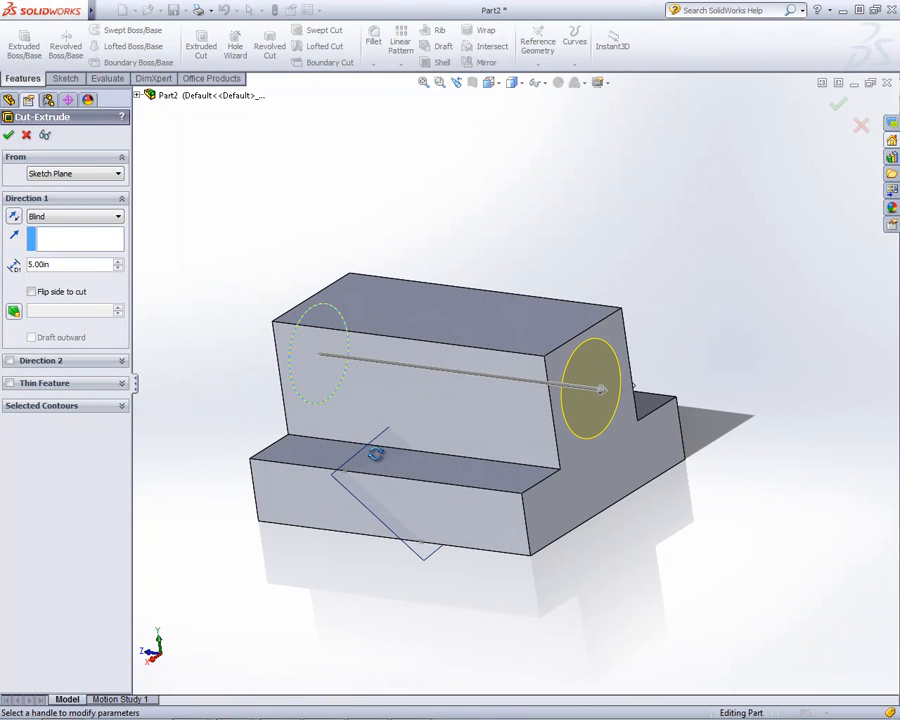
{"action": "left_click", "coordinate": [10, 136]}
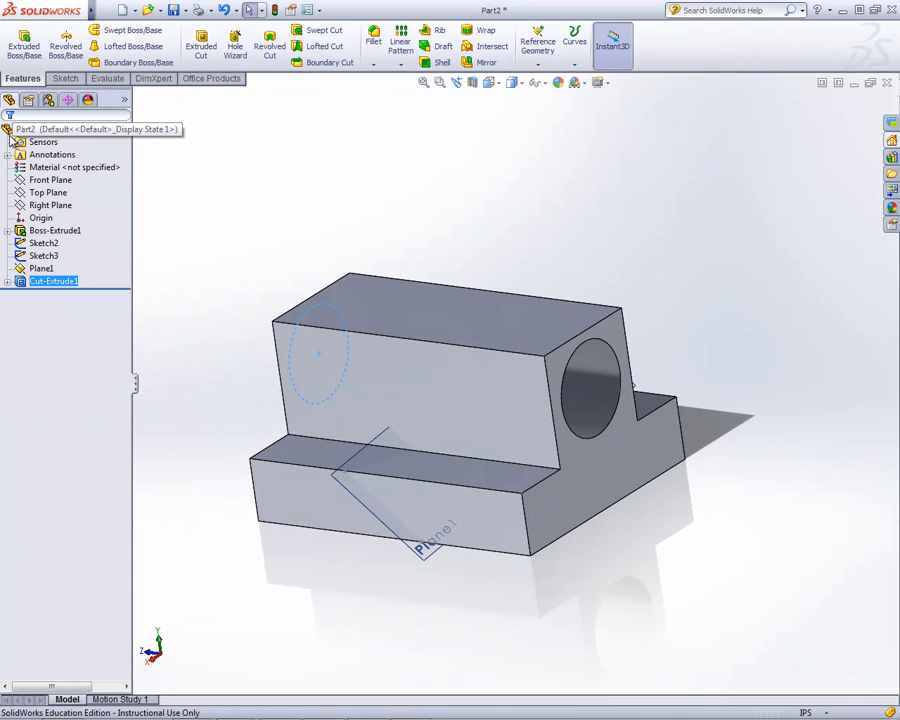
{"action": "left_click", "coordinate": [477, 254]}
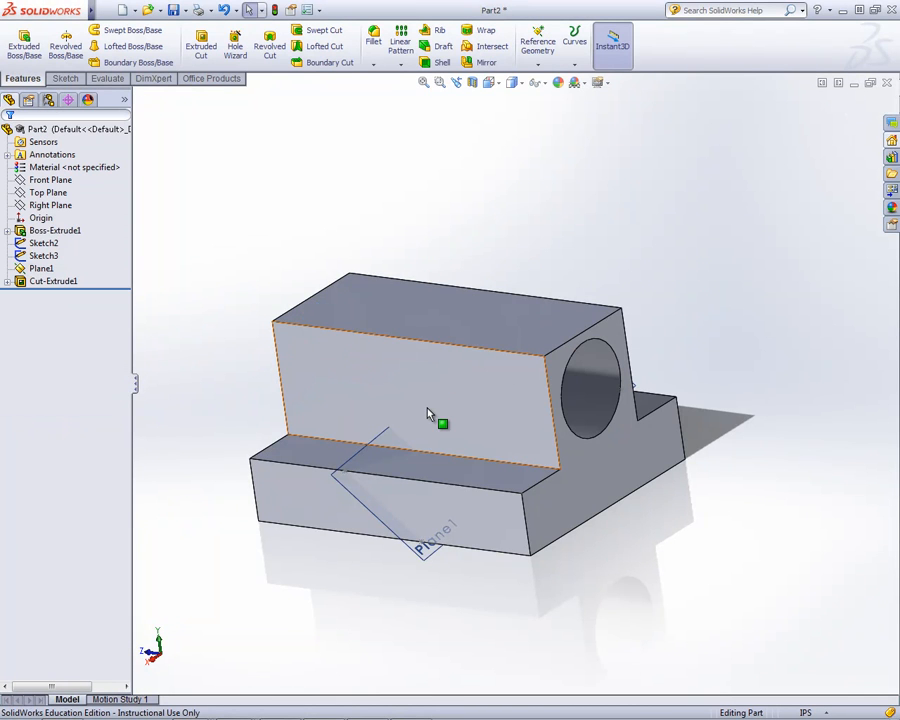
- Sketch a corner rectangle about 6.07 by 6.88 in on the inclined three-point plane, extending past the block on all sides, and exit the sketch
{"action": "middle_click_drag", "start_coordinate": [428, 413], "coordinate": [398, 438]}
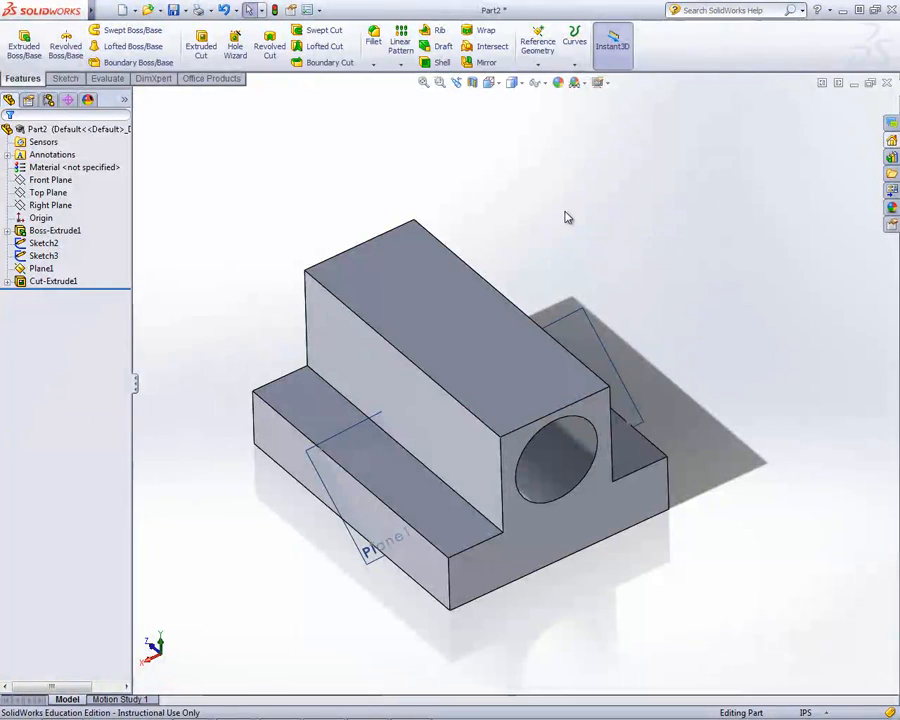
{"action": "right_click", "coordinate": [563, 325]}
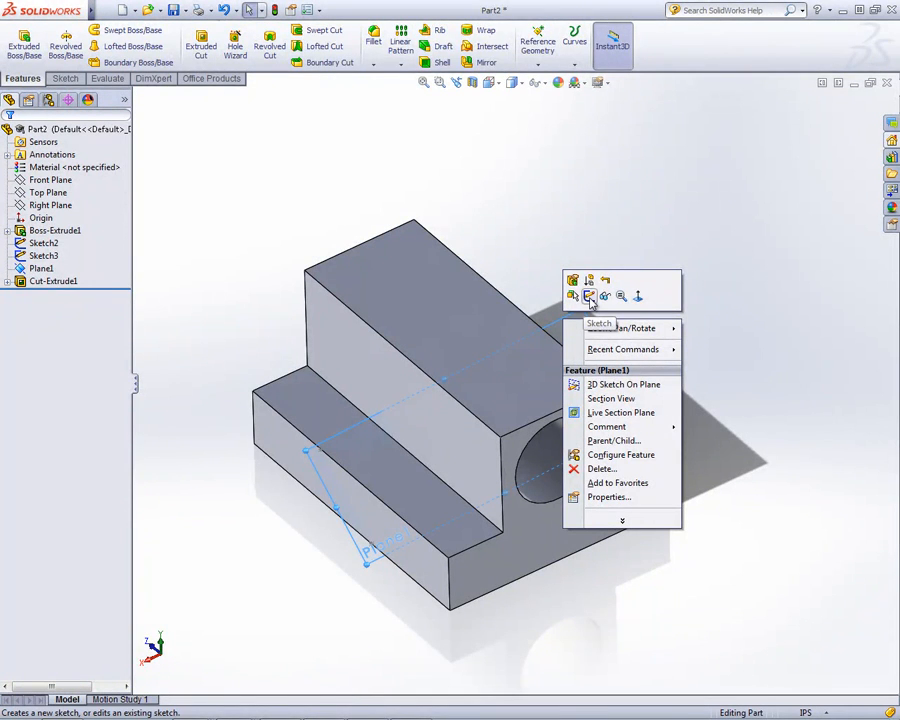
{"action": "left_click", "coordinate": [590, 298]}
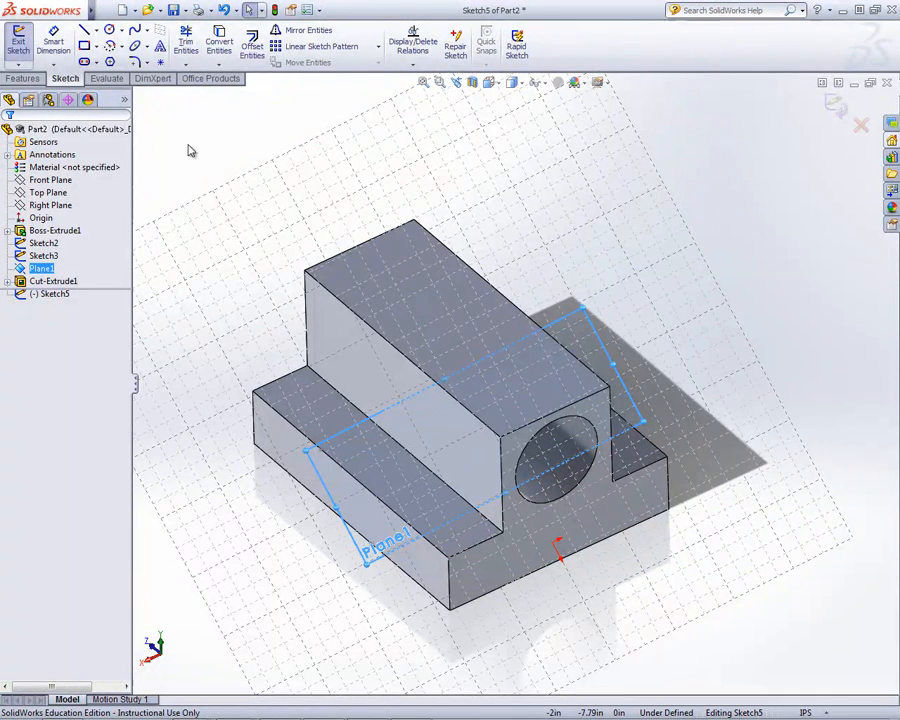
{"action": "left_click", "coordinate": [85, 47]}
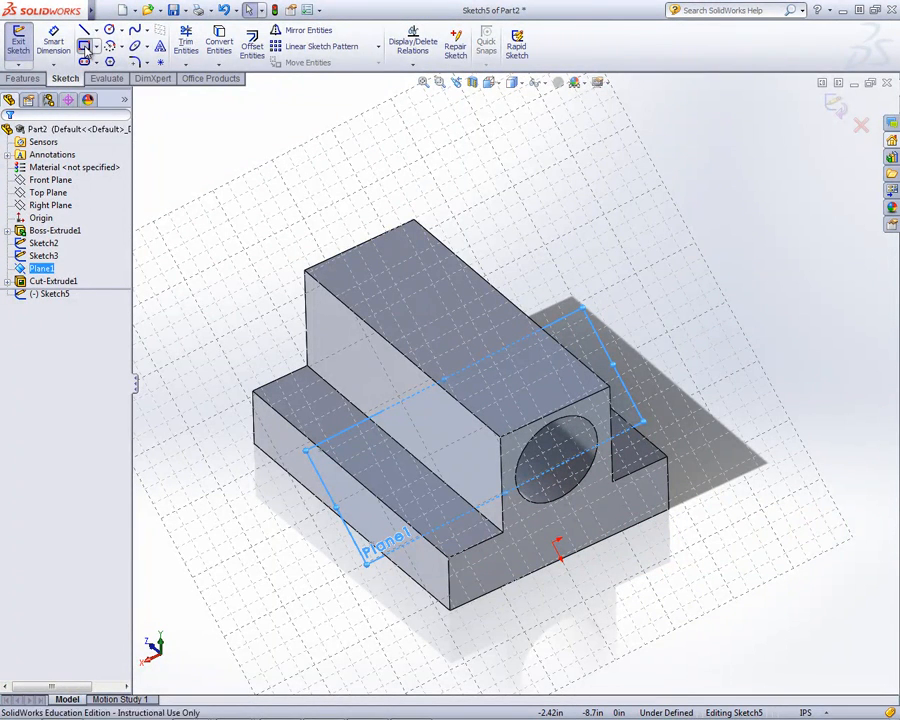
{"action": "left_click", "coordinate": [236, 327]}
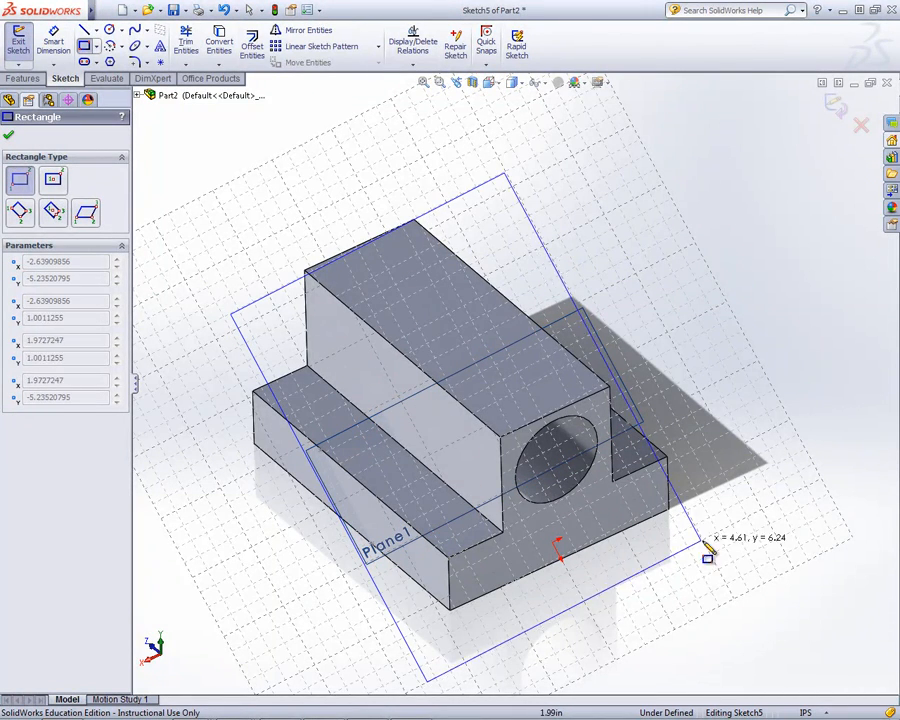
{"action": "left_click", "coordinate": [810, 537]}
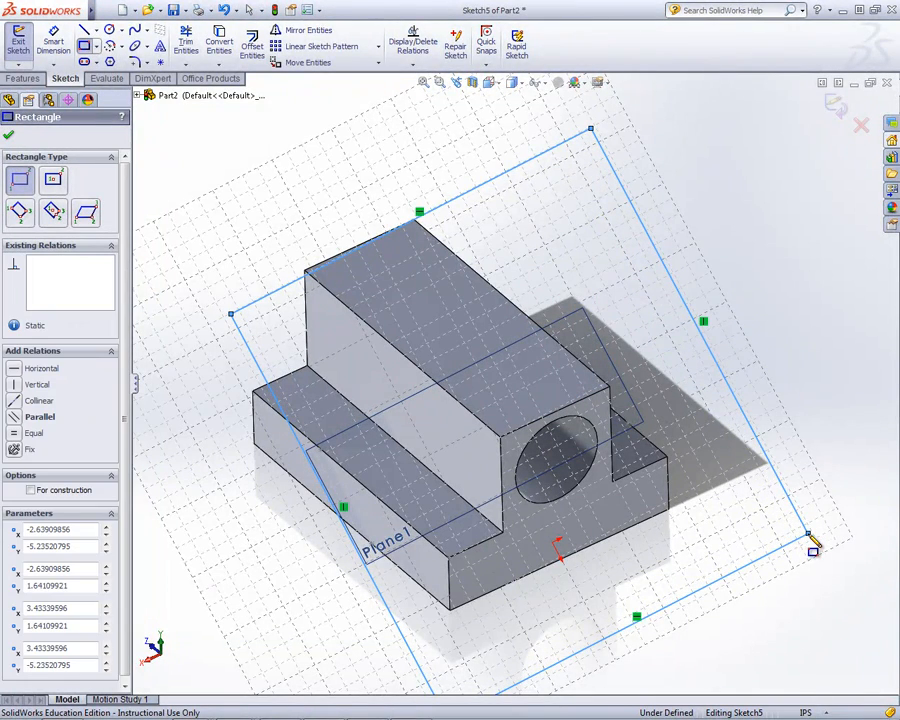
{"action": "right_click", "coordinate": [765, 515]}
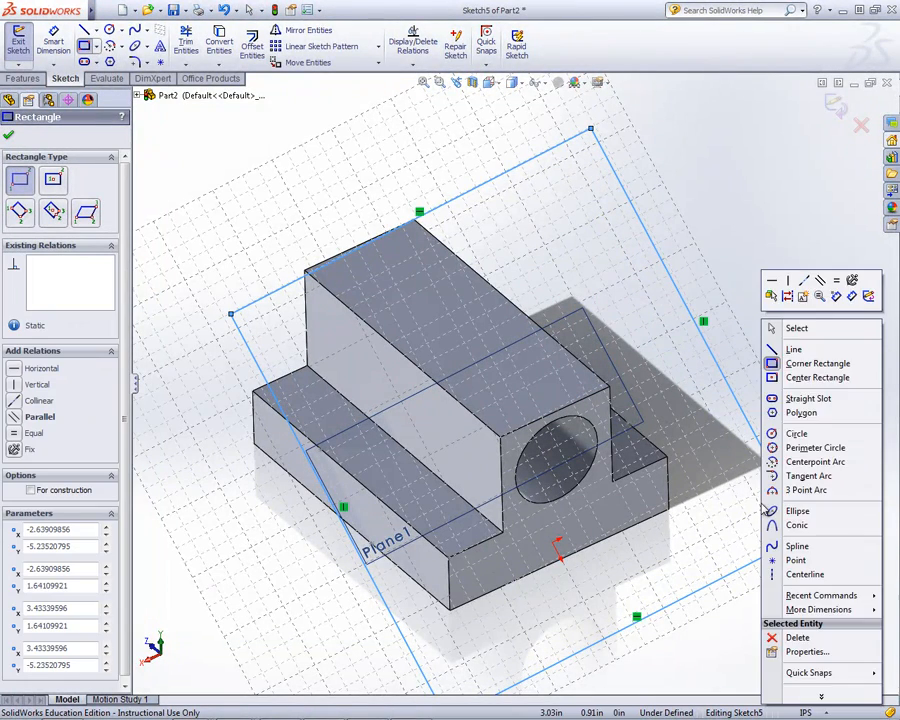
{"action": "left_click", "coordinate": [800, 330]}
{"action": "mouse_move", "coordinate": [557, 433]}
{"action": "middle_mouse_down"}
{"action": "mouse_move", "coordinate": [559, 300]}
{"action": "mouse_move", "coordinate": [504, 313]}
{"action": "mouse_move", "coordinate": [483, 308]}
{"action": "mouse_move", "coordinate": [484, 275]}
{"action": "mouse_move", "coordinate": [401, 285]}
{"action": "mouse_move", "coordinate": [478, 285]}
{"action": "mouse_move", "coordinate": [532, 301]}
{"action": "mouse_move", "coordinate": [600, 379]}
{"action": "mouse_move", "coordinate": [657, 369]}
{"action": "mouse_move", "coordinate": [693, 344]}
{"action": "mouse_move", "coordinate": [636, 352]}
{"action": "mouse_move", "coordinate": [566, 390]}
{"action": "middle_mouse_up"}
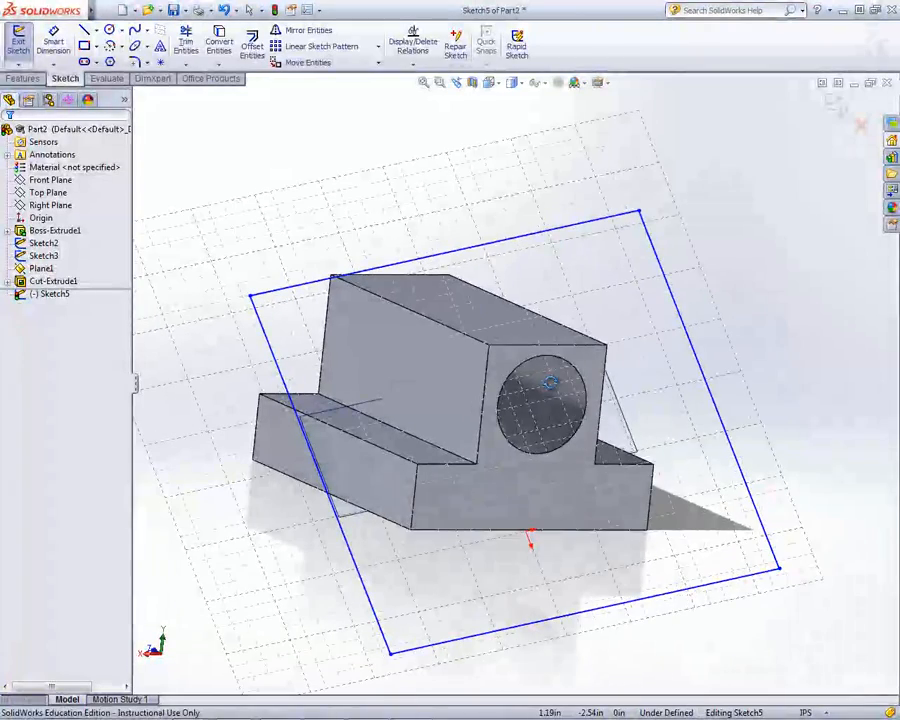
{"action": "right_click", "coordinate": [557, 386]}
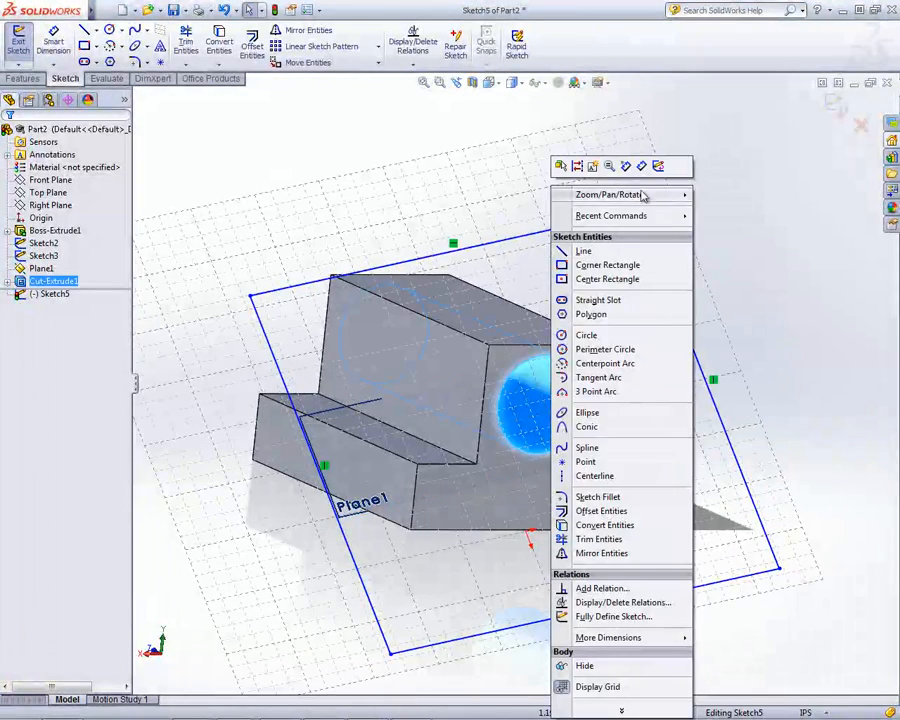
{"action": "left_click", "coordinate": [658, 166]}
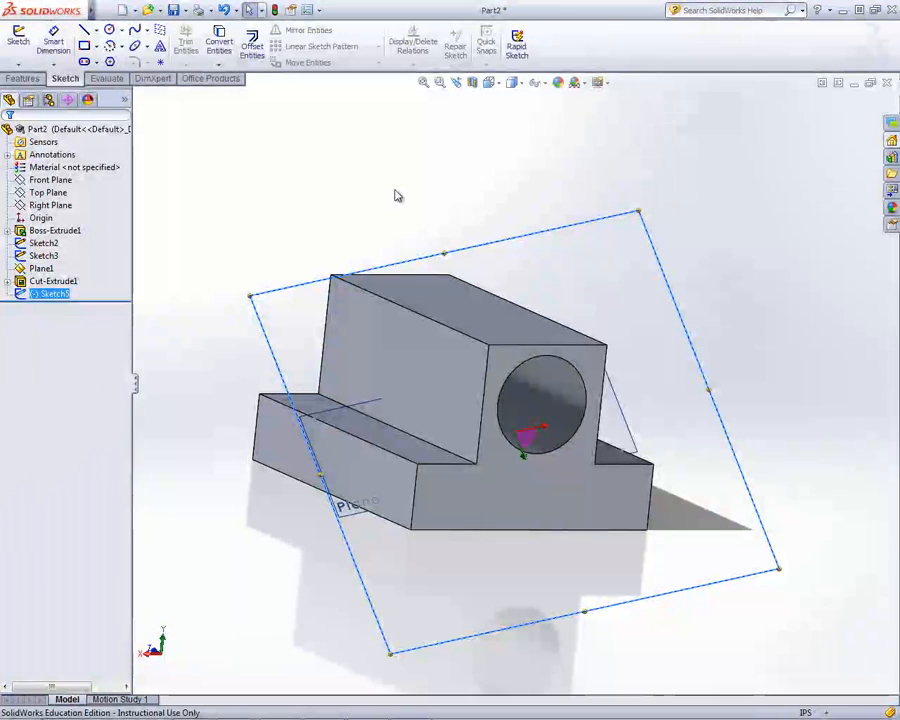
- Cut-extrude the oversized rectangle 5 in blind from the sketch plane to slice off the holed end of the block at an angle
{"action": "left_click", "coordinate": [24, 79]}
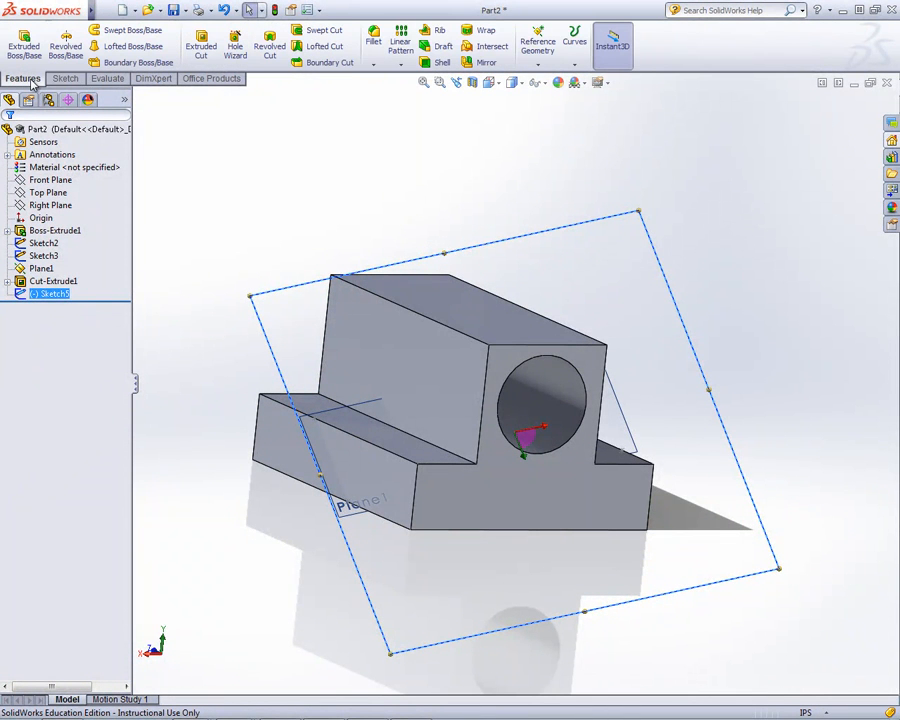
{"action": "left_click", "coordinate": [201, 50]}
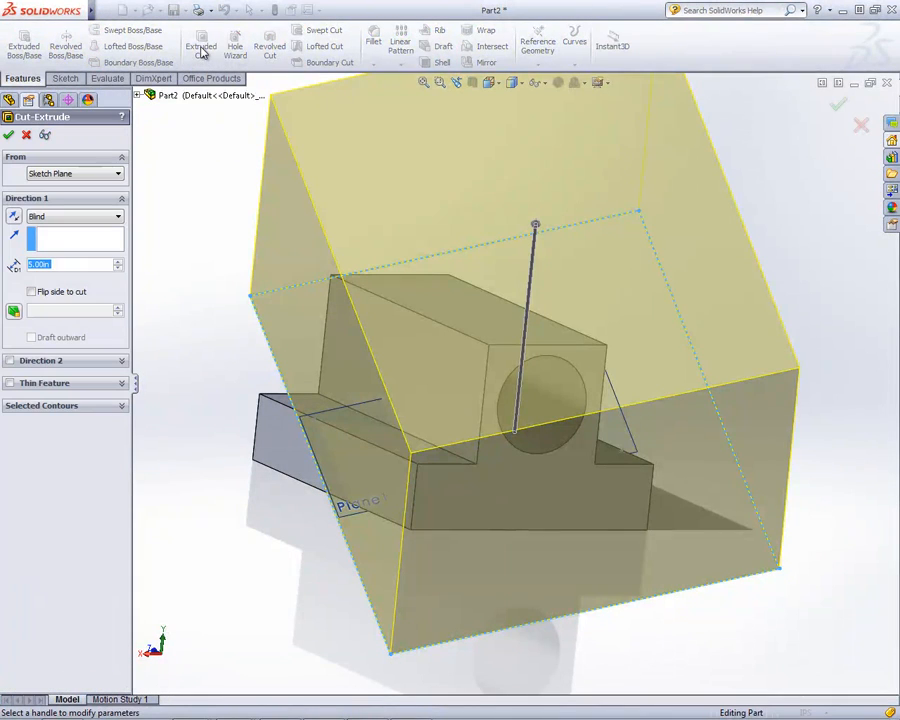
{"action": "mouse_move", "coordinate": [210, 326]}
{"action": "middle_mouse_down"}
{"action": "mouse_move", "coordinate": [414, 312]}
{"action": "mouse_move", "coordinate": [207, 326]}
{"action": "middle_mouse_up"}
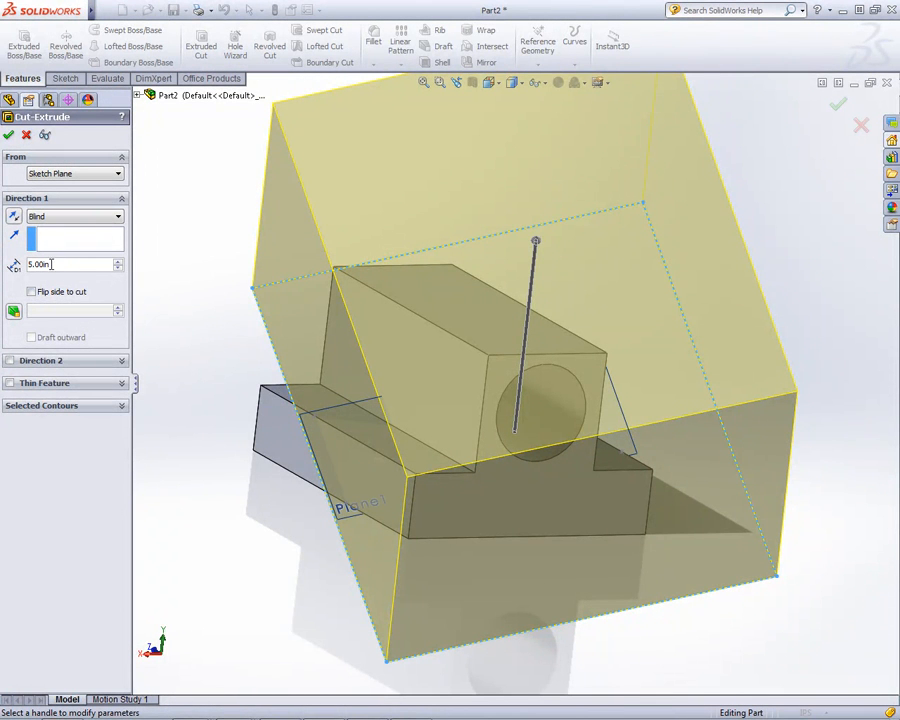
{"action": "left_click", "coordinate": [8, 136]}
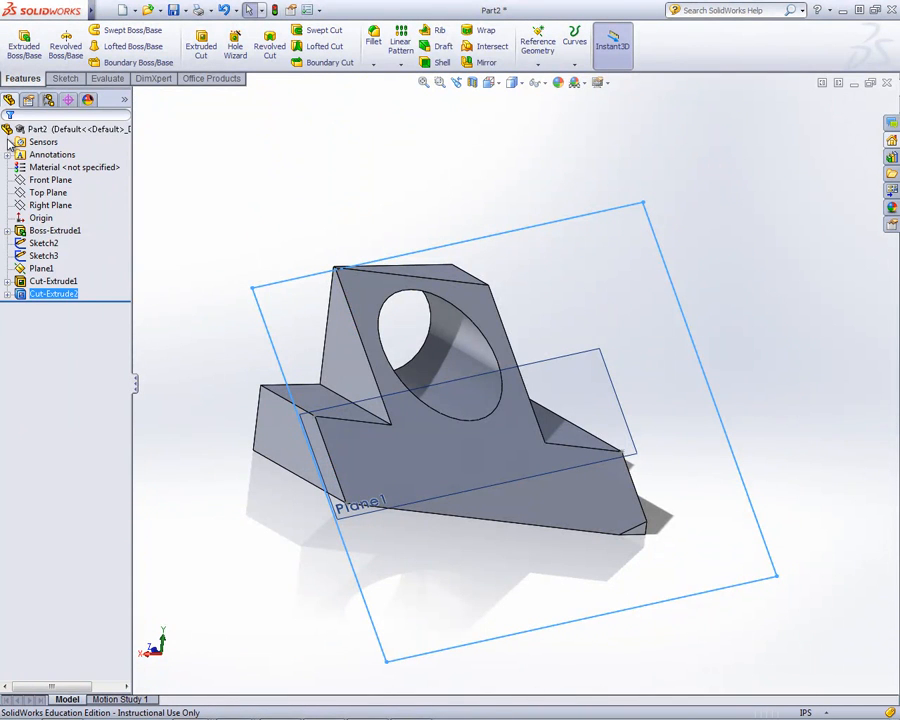
{"action": "middle_click_drag", "start_coordinate": [250, 316], "coordinate": [267, 354]}
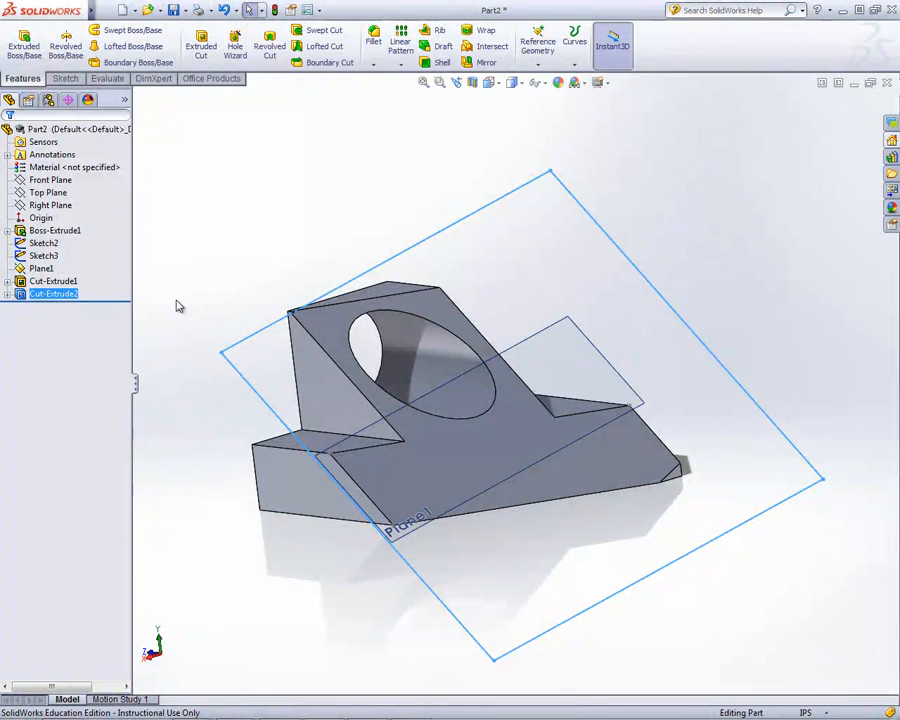
{"action": "left_click", "coordinate": [278, 313]}
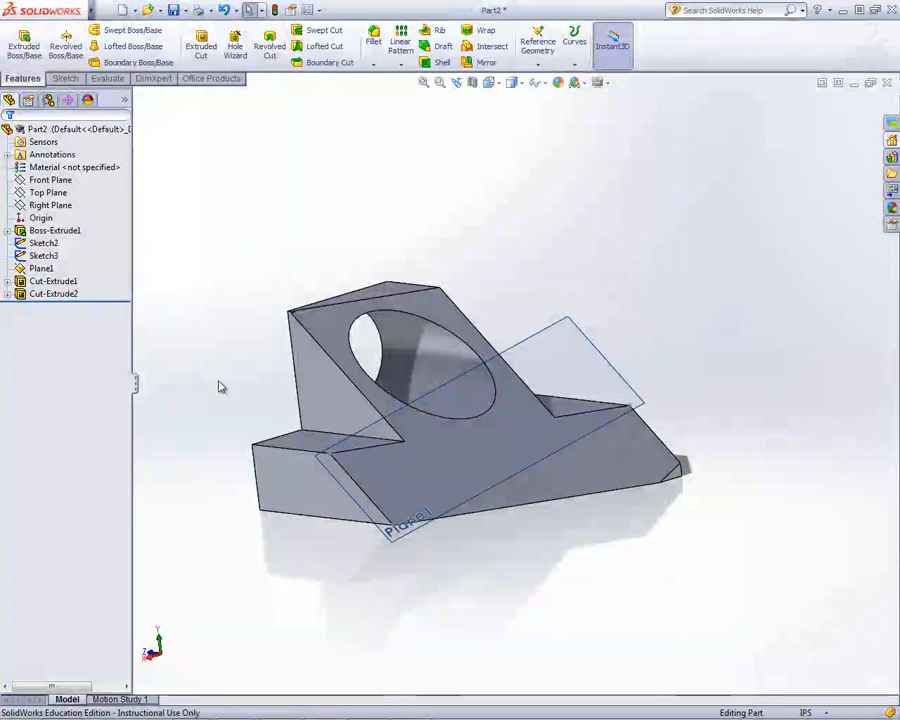
- Hide the inclined reference plane and inspect the angled cut face of the block
{"action": "left_click", "coordinate": [40, 268]}
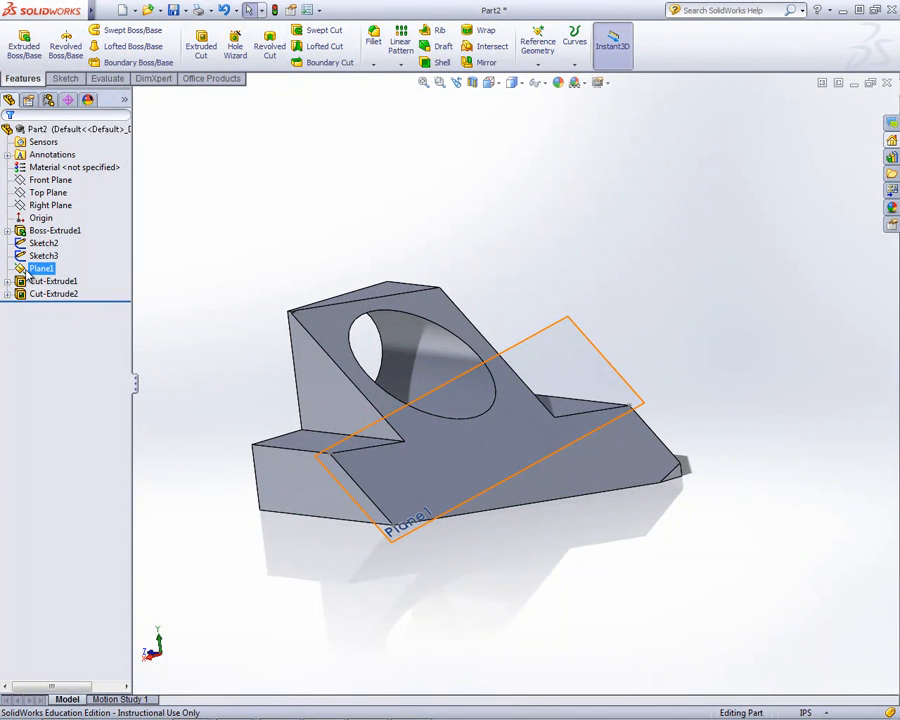
{"action": "right_click", "coordinate": [28, 277]}
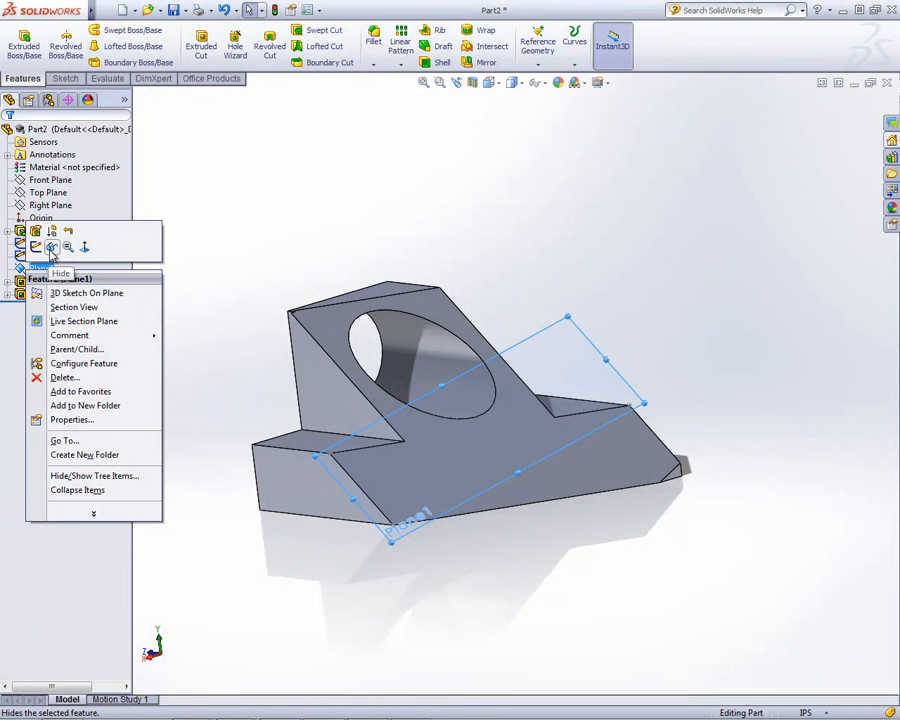
{"action": "left_click", "coordinate": [51, 247]}
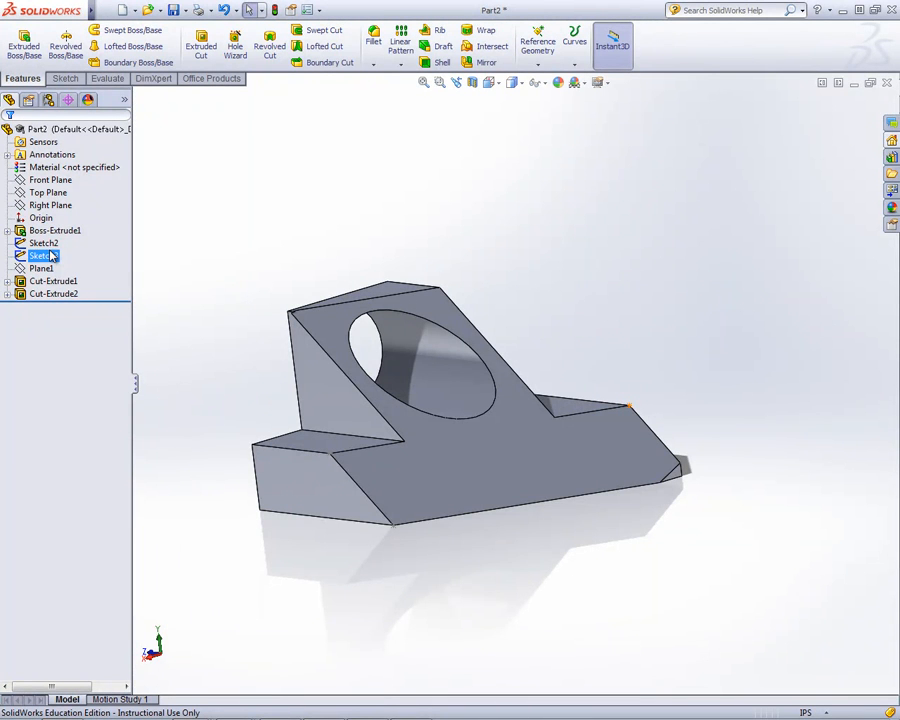
{"action": "left_click", "coordinate": [115, 341]}
{"action": "mouse_move", "coordinate": [199, 348]}
{"action": "middle_mouse_down"}
{"action": "mouse_move", "coordinate": [372, 338]}
{"action": "mouse_move", "coordinate": [207, 342]}
{"action": "mouse_move", "coordinate": [193, 354]}
{"action": "middle_mouse_up"}
{"action": "middle_click_drag", "start_coordinate": [506, 331], "coordinate": [488, 326]}
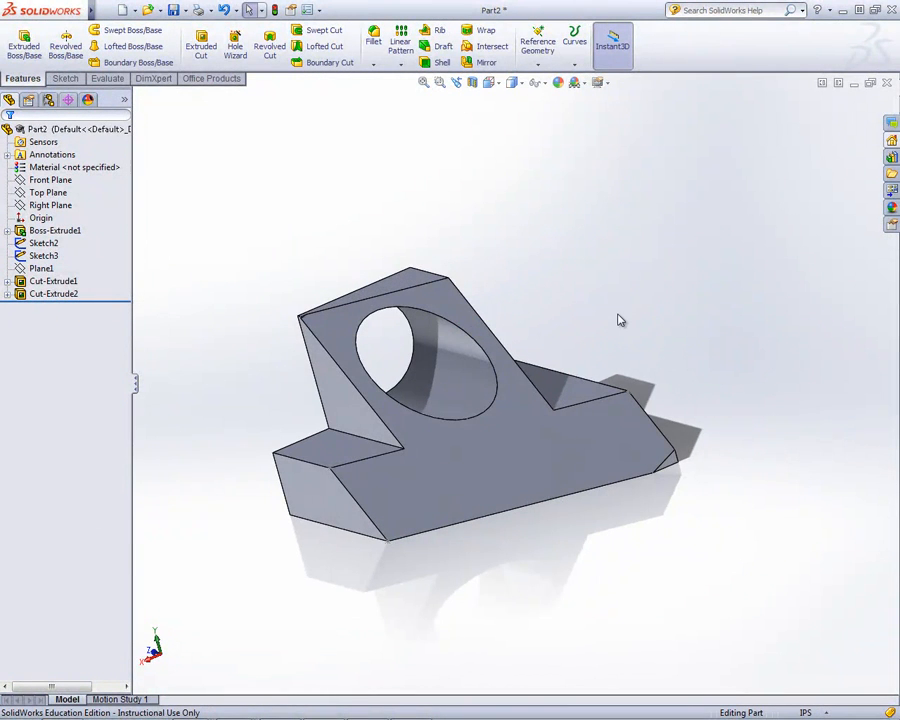